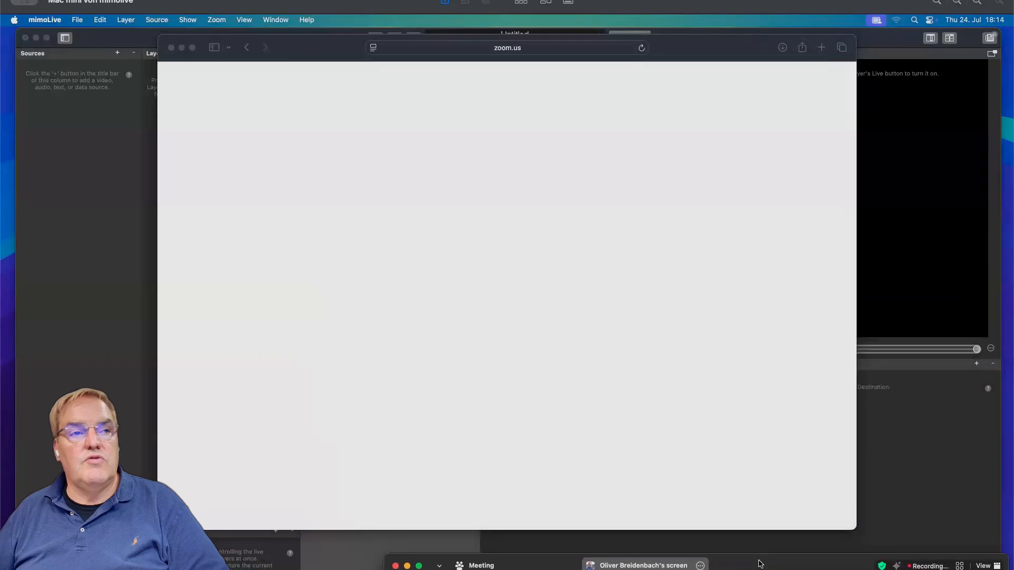
Add a Zoom Meeting video source and place it in the layer stack as a fullscreen layer.
click(171, 47)
click(328, 151)
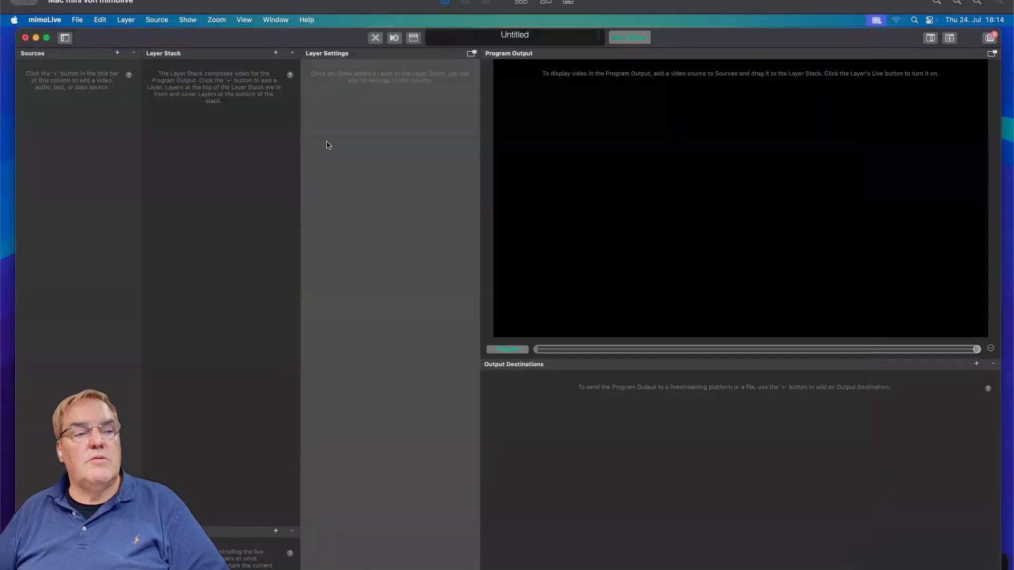
click(118, 53)
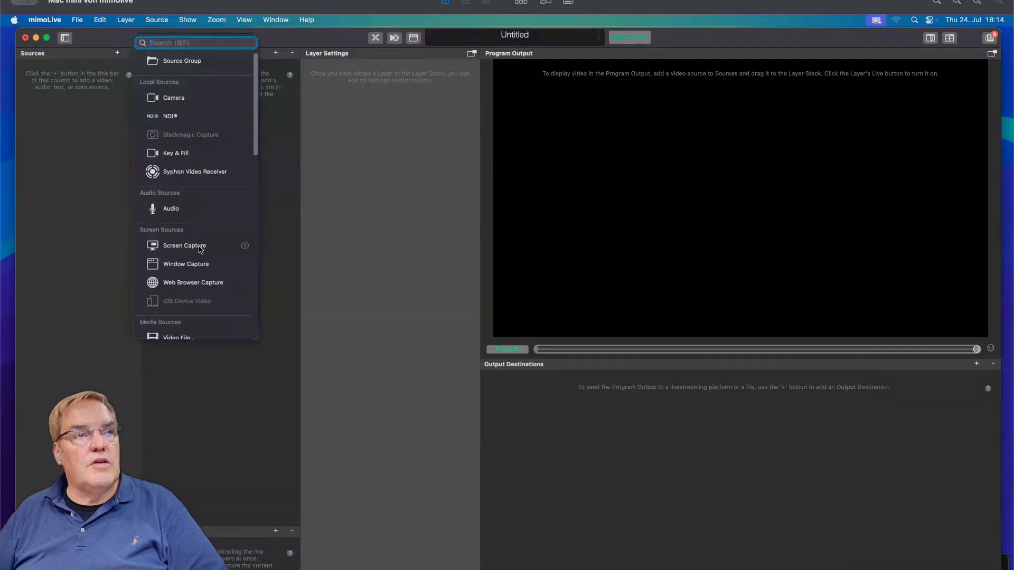
scroll(199, 274, down, 6)
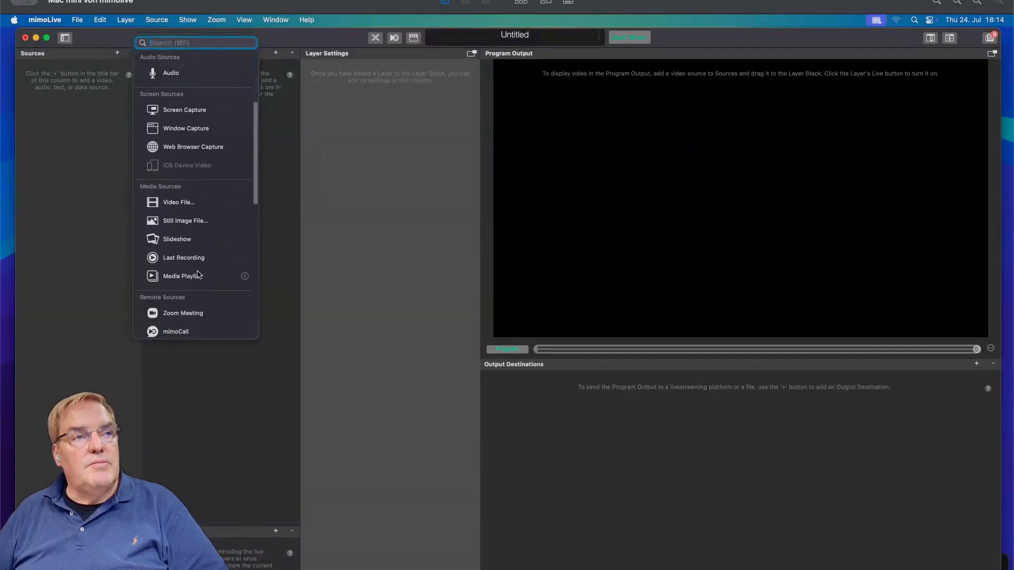
click(193, 291)
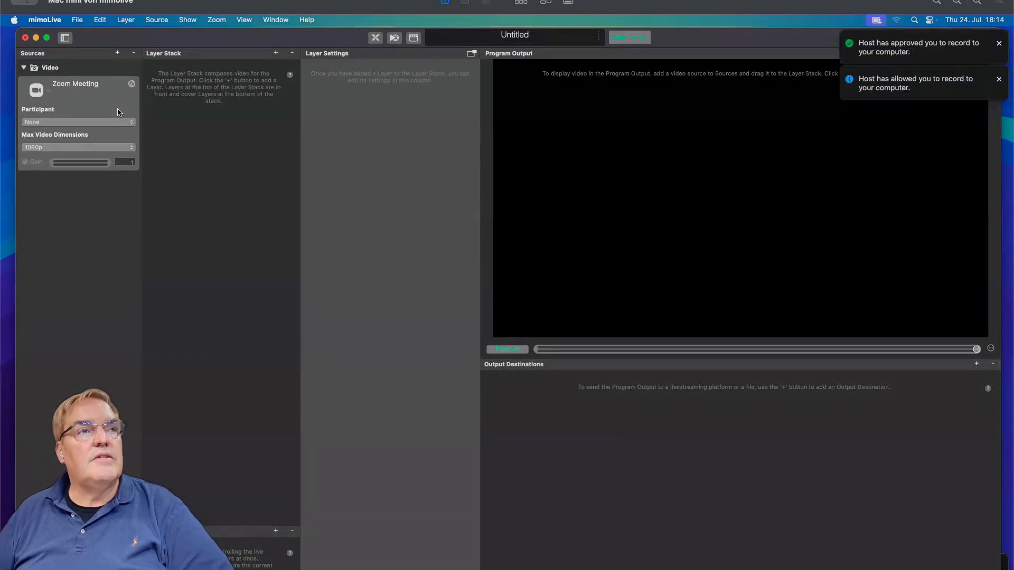
drag(109, 93, 210, 95)
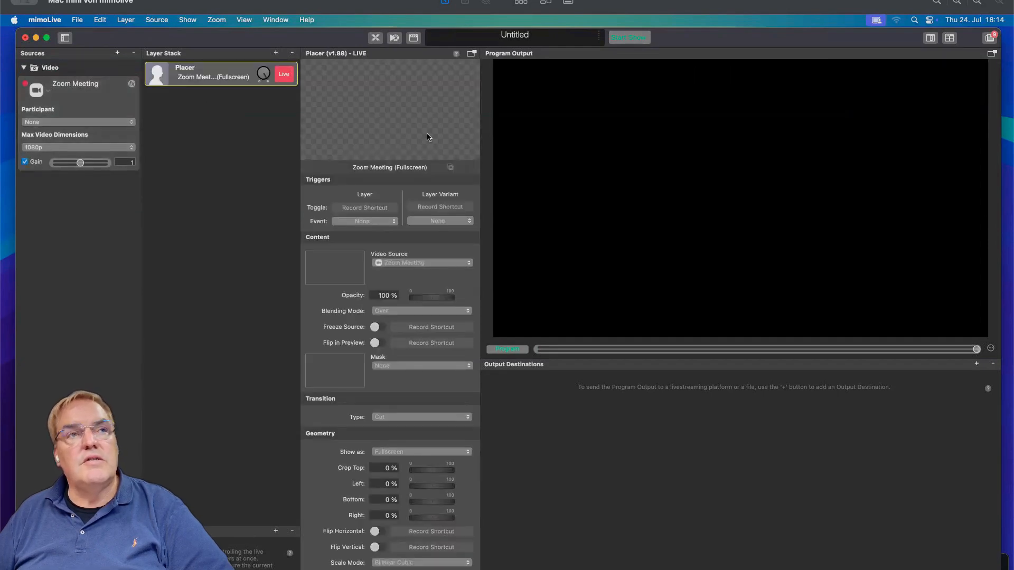
Set the Zoom Meeting source's participant to Automatic.
click(117, 122)
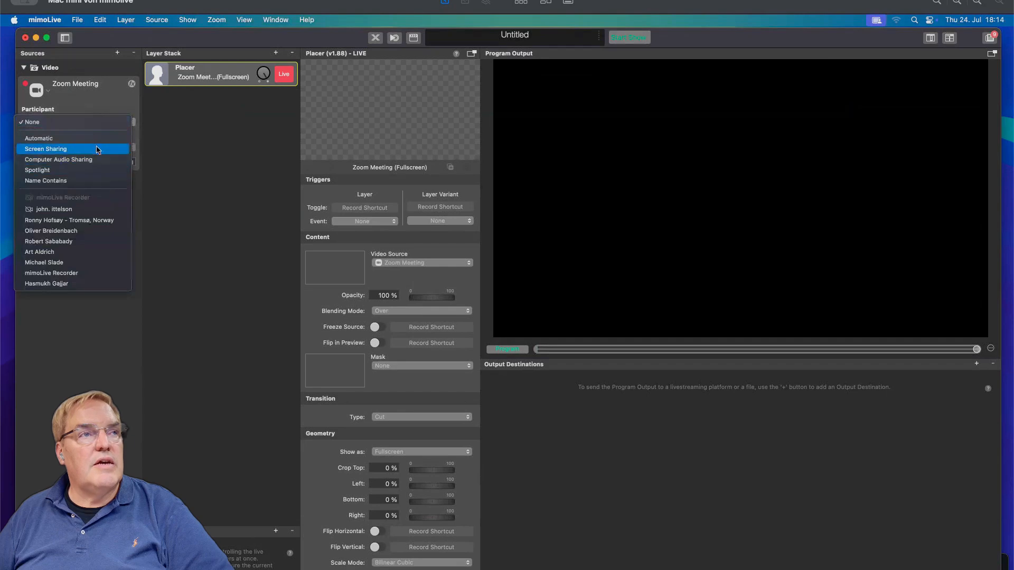
click(305, 173)
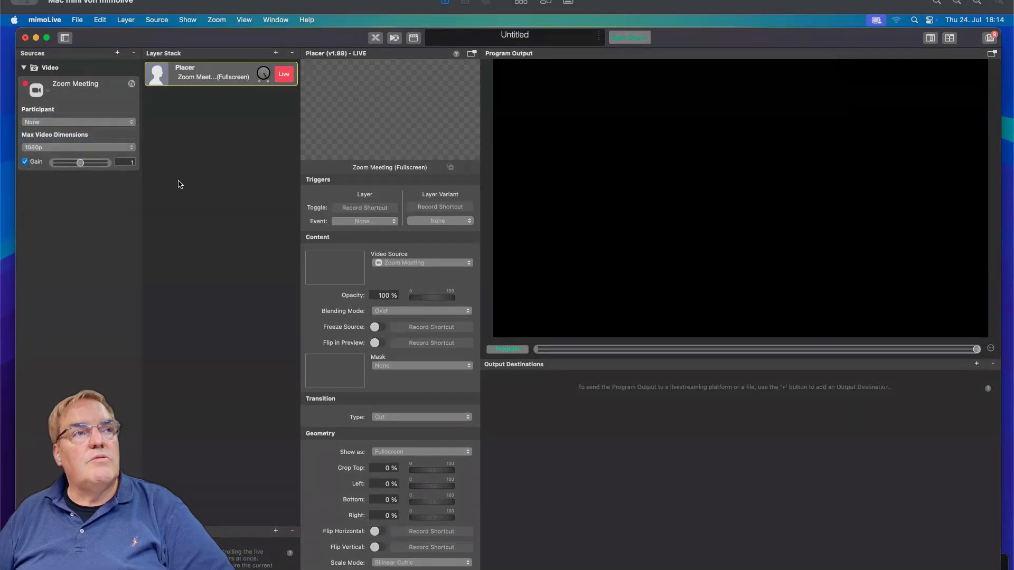
click(84, 127)
click(85, 138)
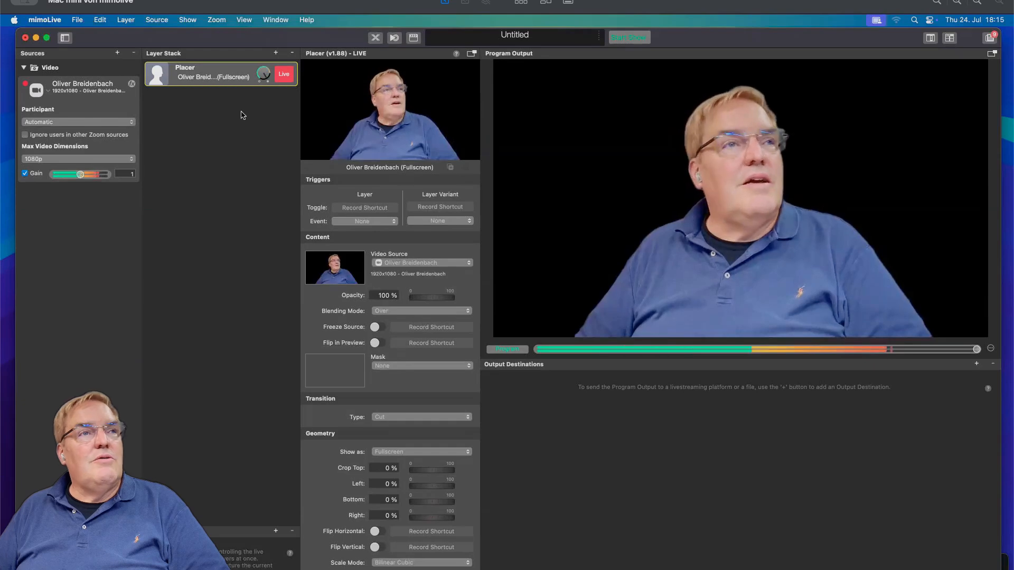
click(117, 124)
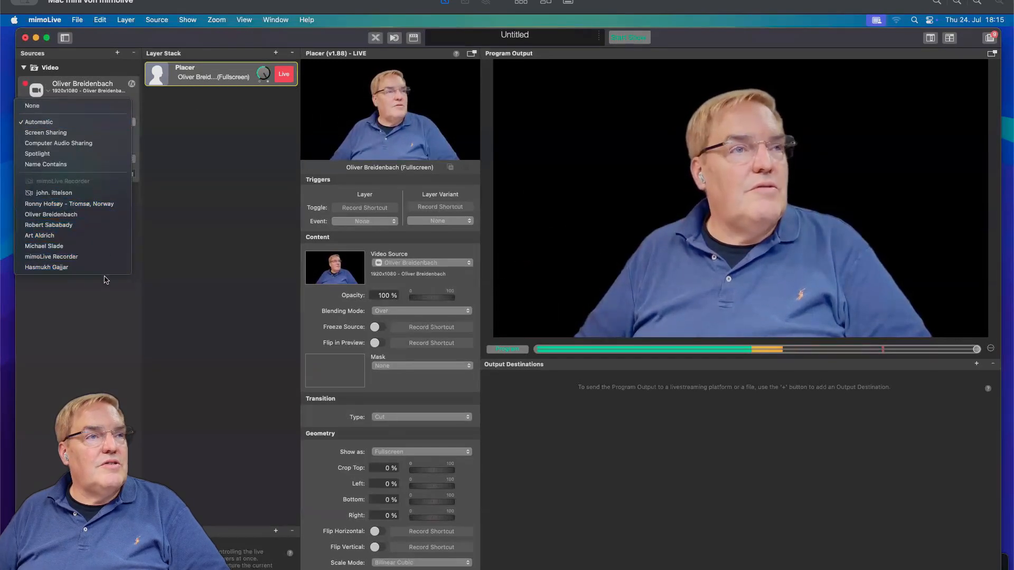
click(187, 205)
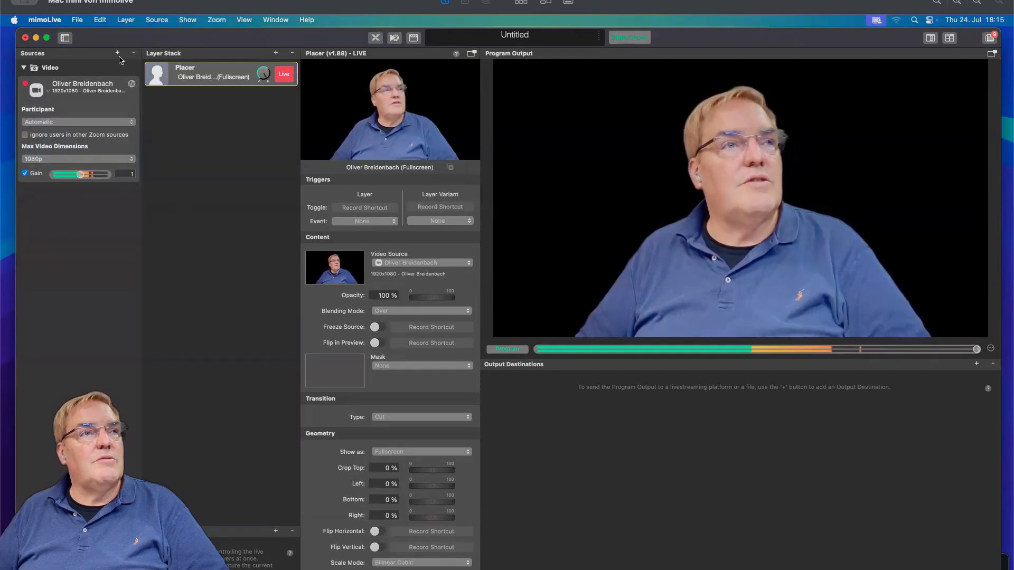
Search for and add a PIP layer to the layer stack, then switch it live.
click(275, 53)
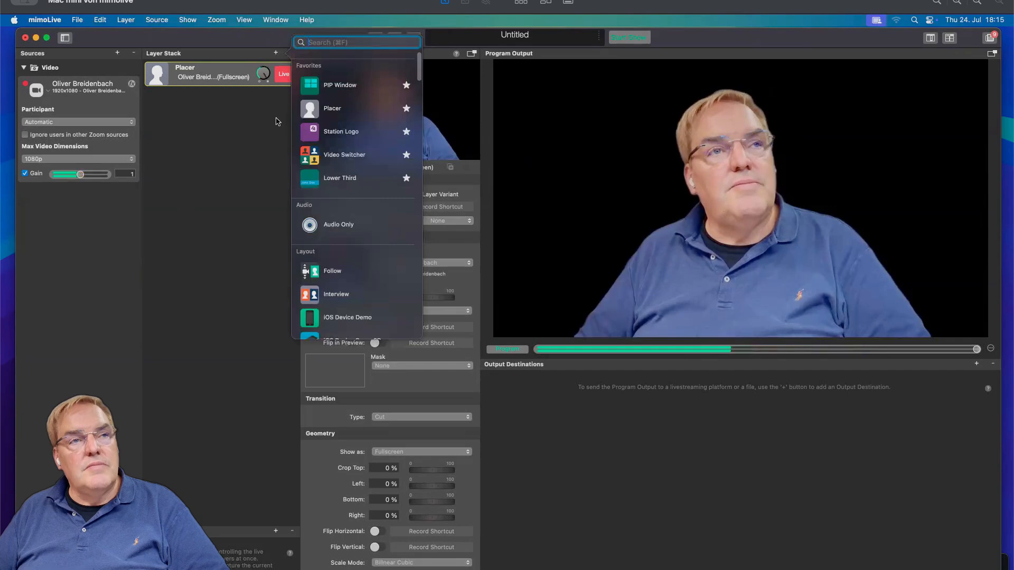
text(pip)
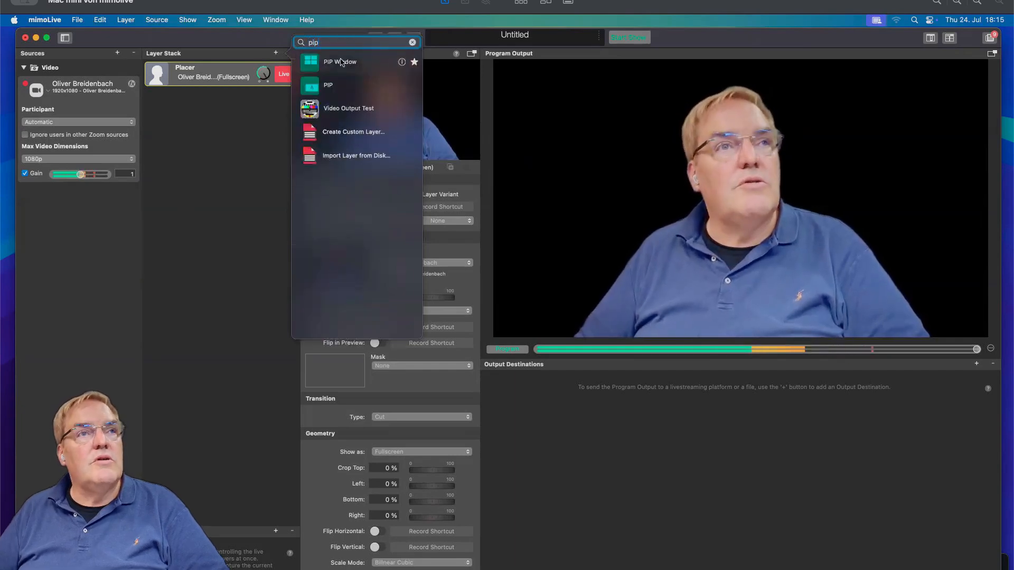
click(329, 87)
double_click(329, 87)
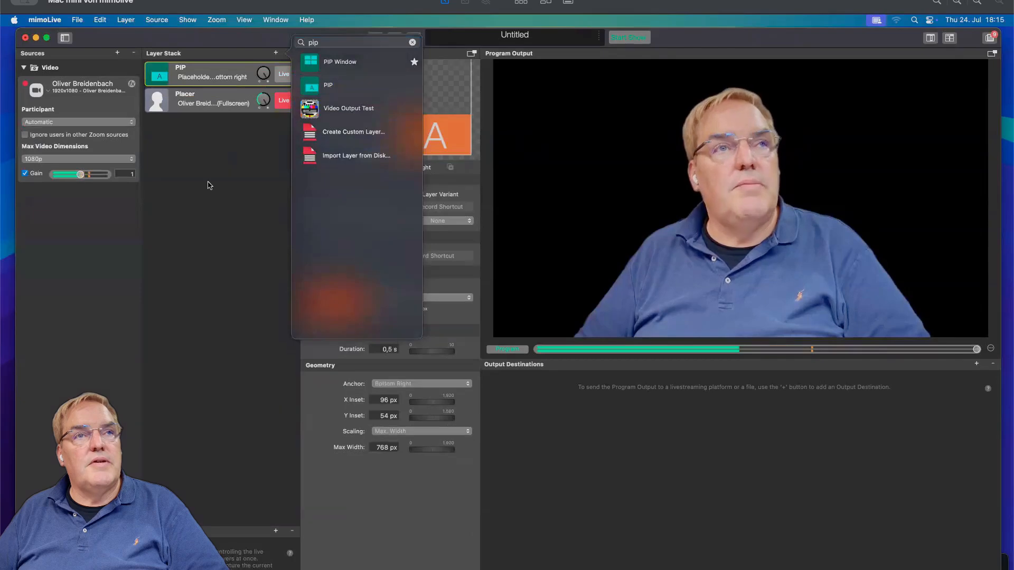
drag(446, 147, 450, 144)
click(283, 75)
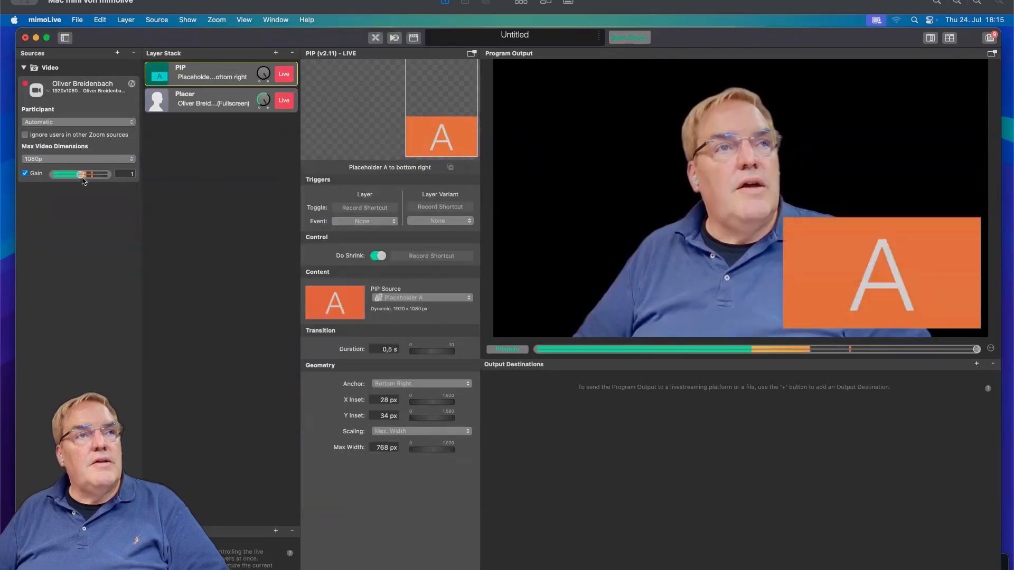
Add a second Zoom Meeting source and set its participant to a specific named attendee.
click(117, 53)
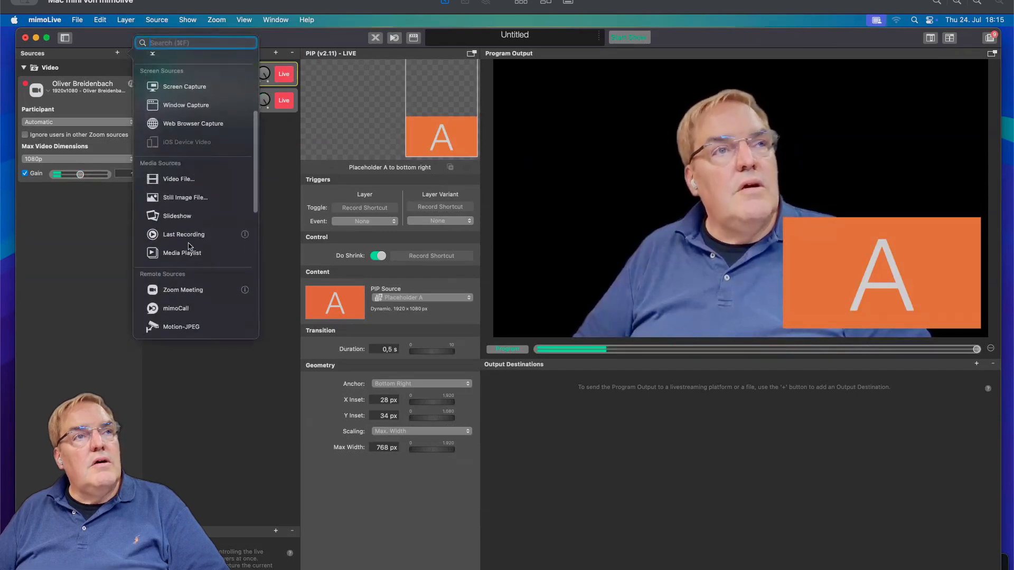
click(194, 288)
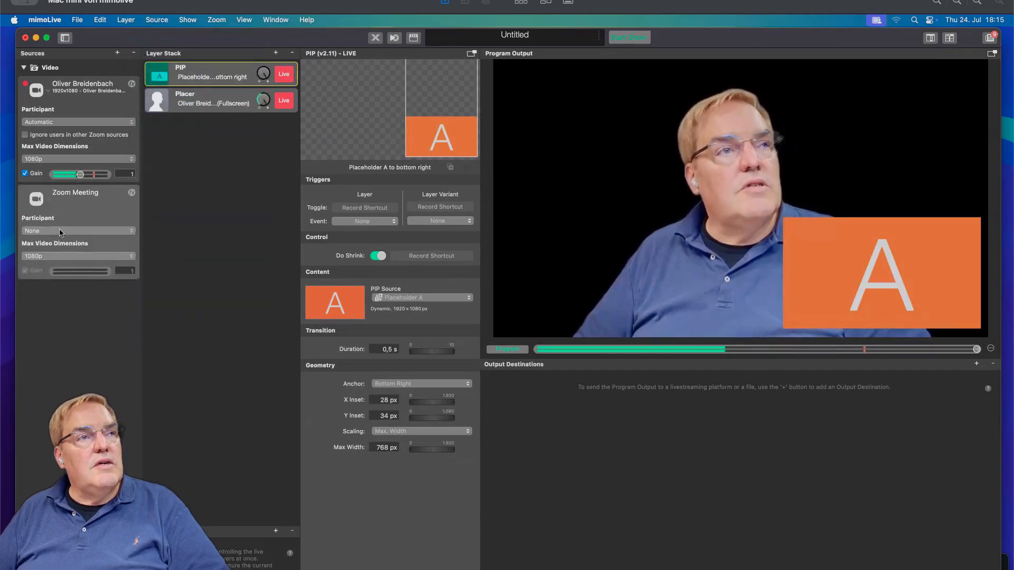
click(78, 231)
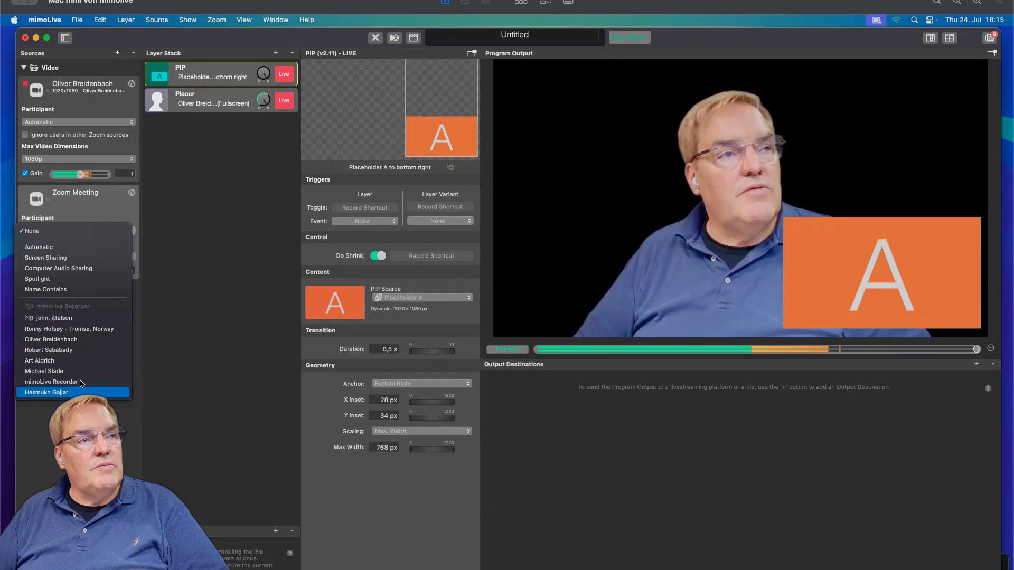
click(84, 342)
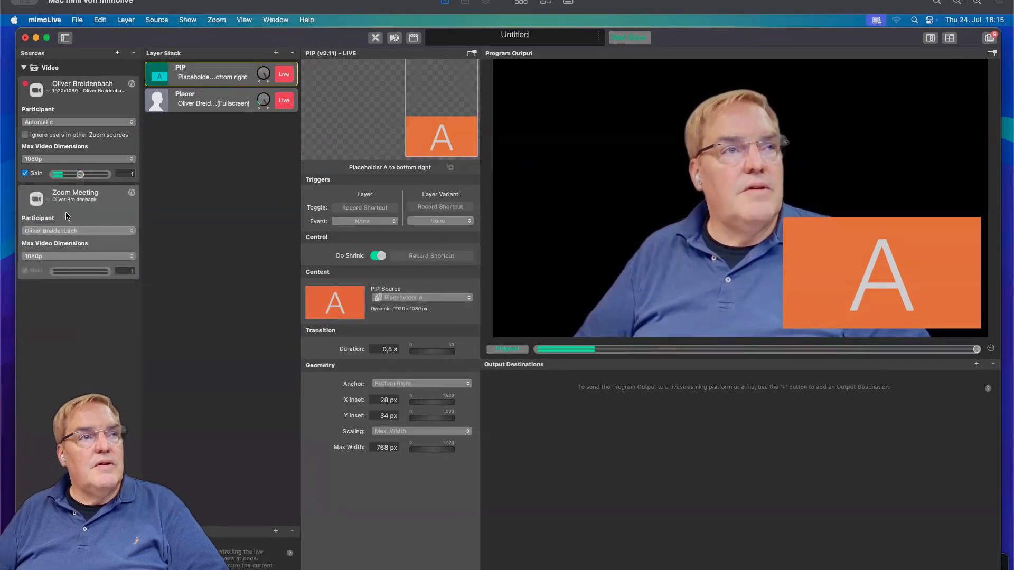
Set the PIP layer's source to the second Zoom Meeting source.
drag(83, 206, 99, 207)
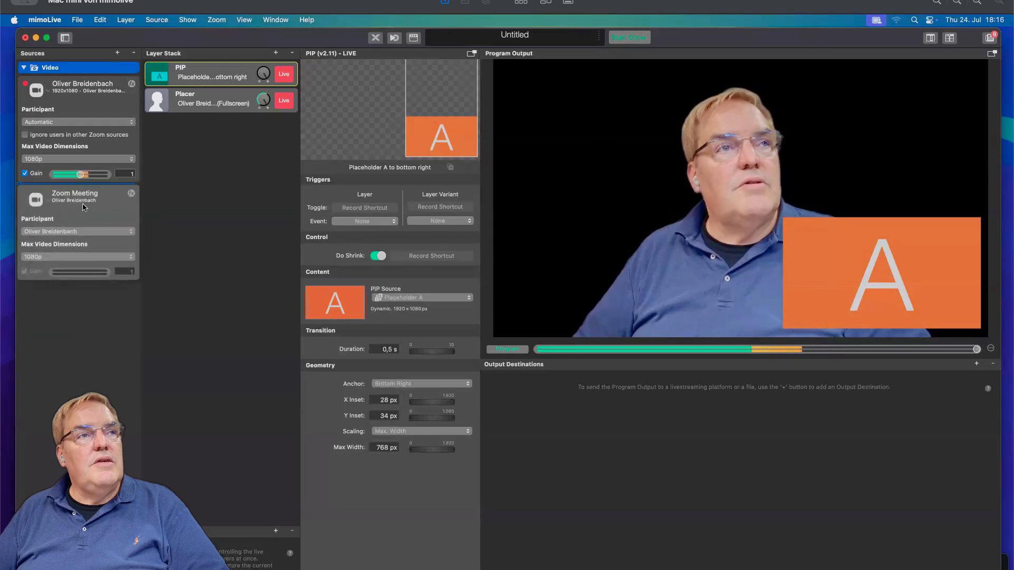
click(436, 299)
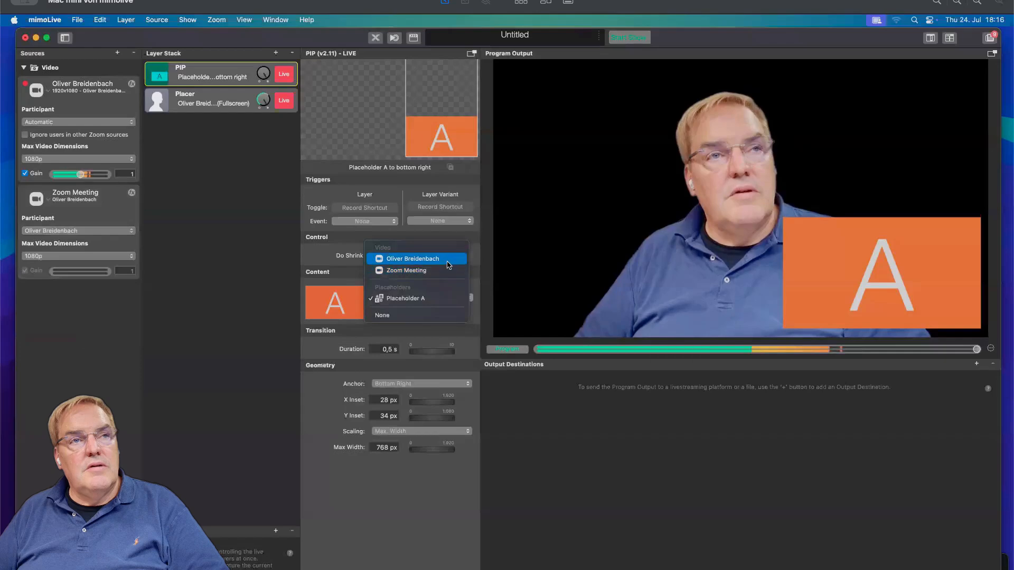
click(445, 270)
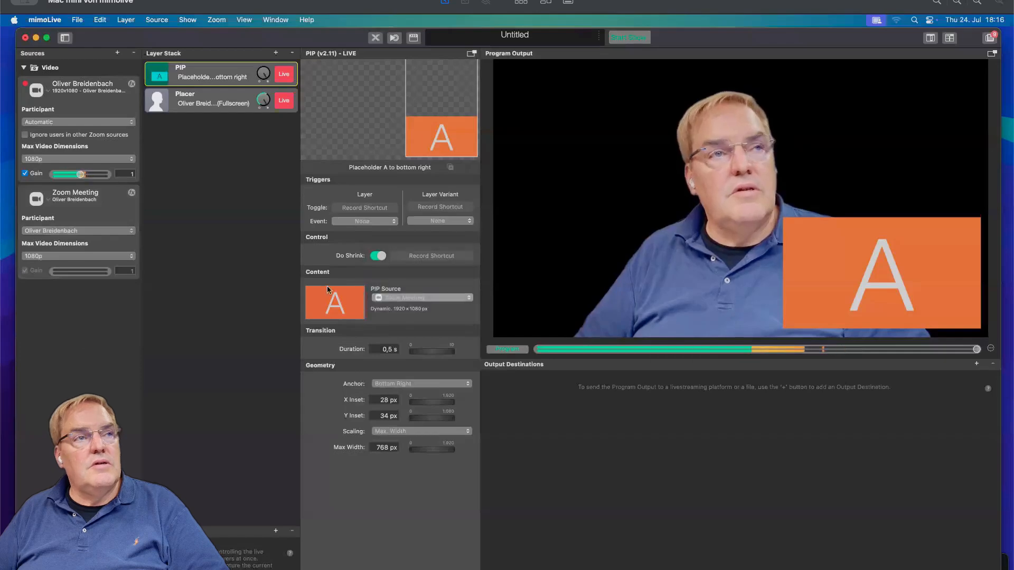
Clear the second Zoom source's custom name so it takes the participant's name.
double_click(98, 194)
key(BackSpace)
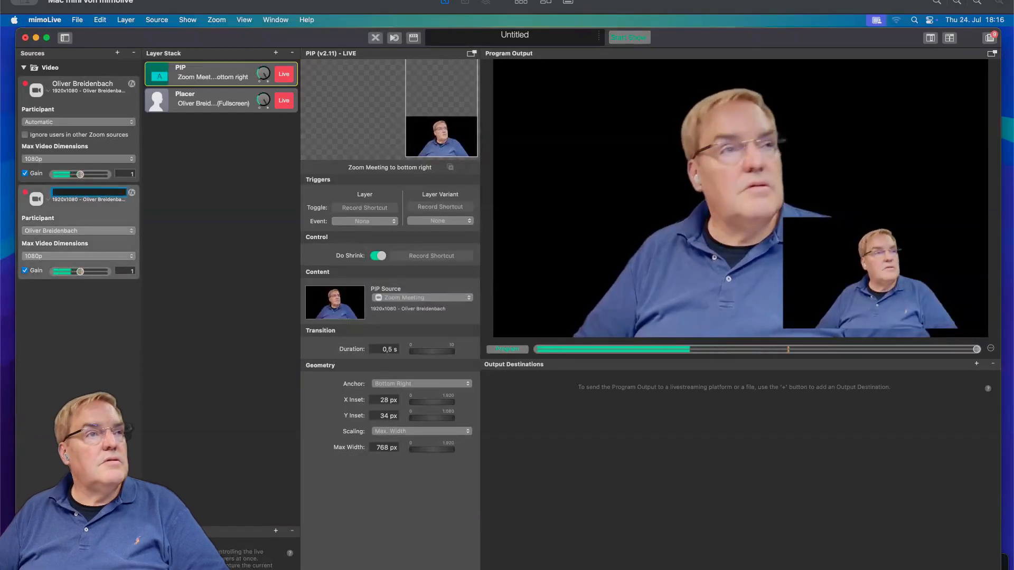
click(78, 326)
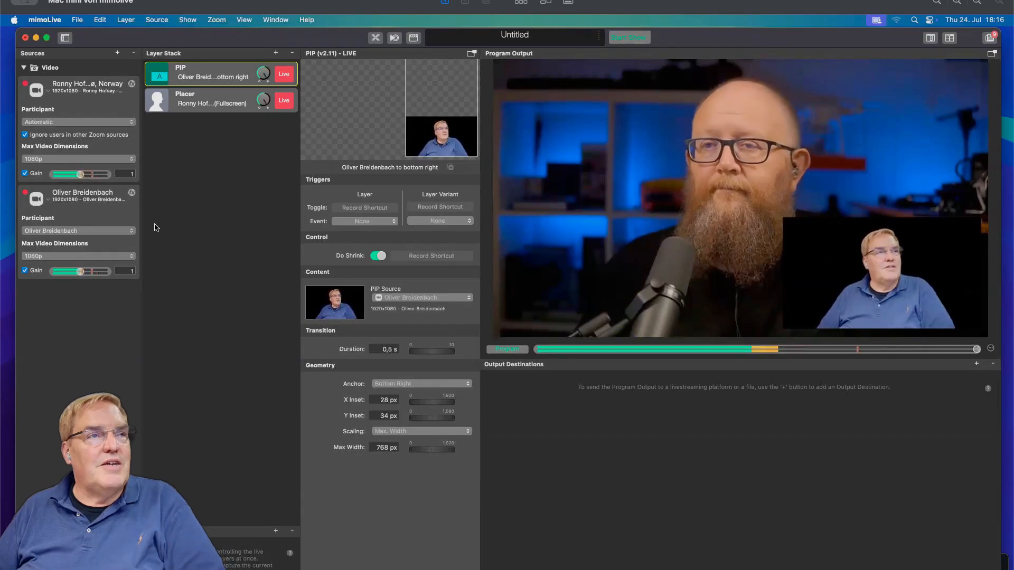
Set the second Zoom source's participant to Automatic.
click(66, 231)
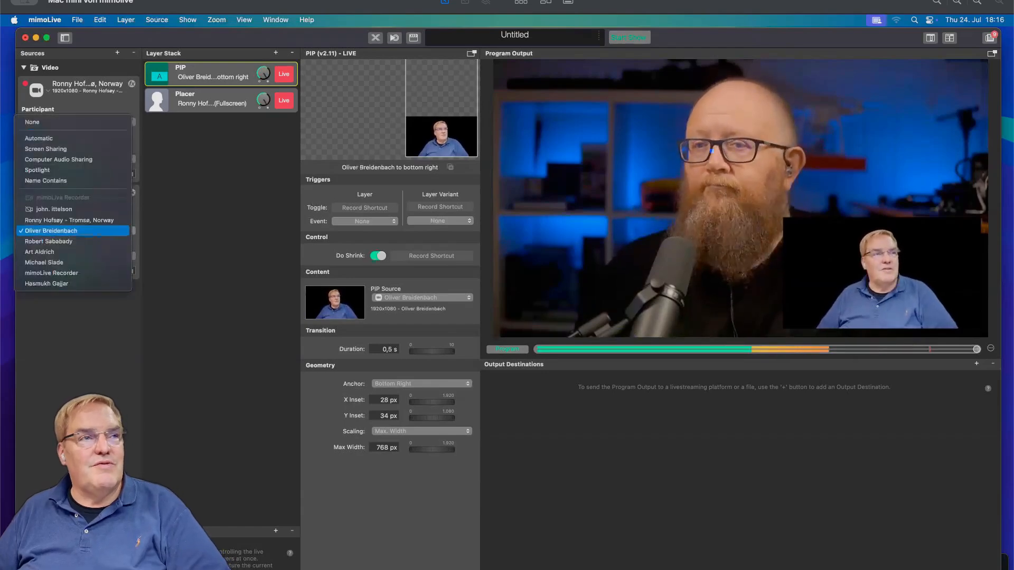
click(89, 141)
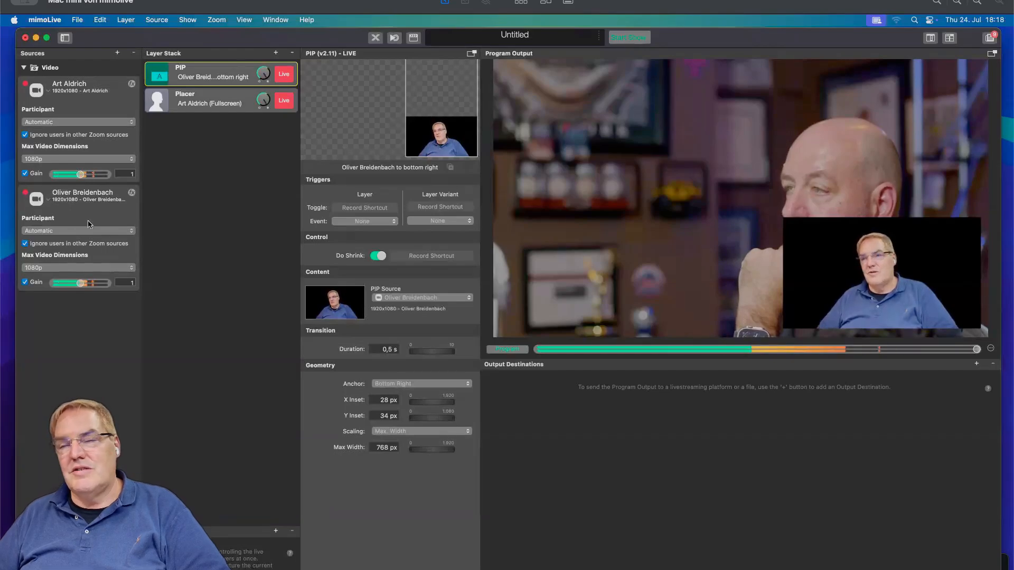
Turn off Ignore users in other Zoom sources for the second Zoom source.
click(70, 243)
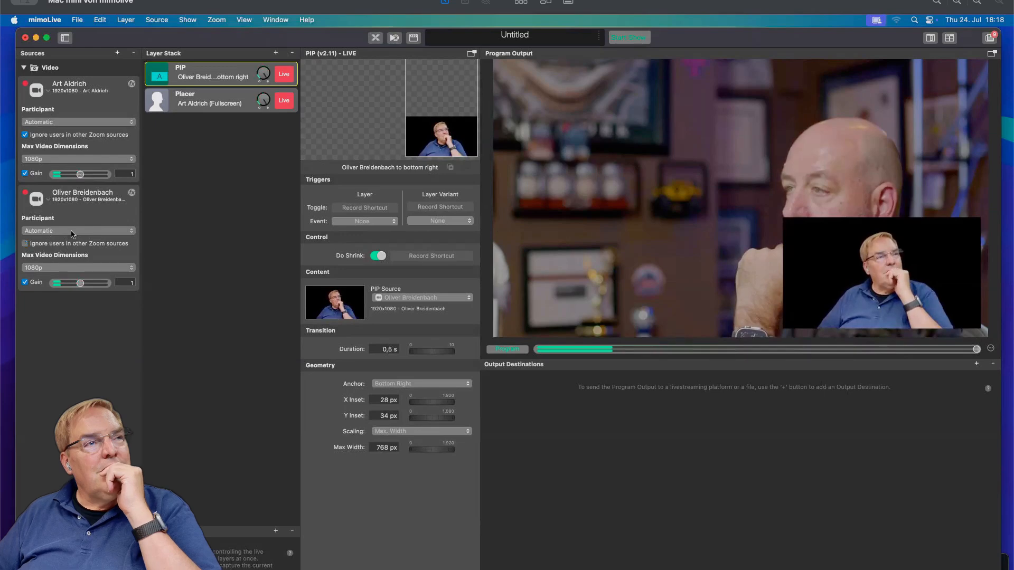
click(73, 231)
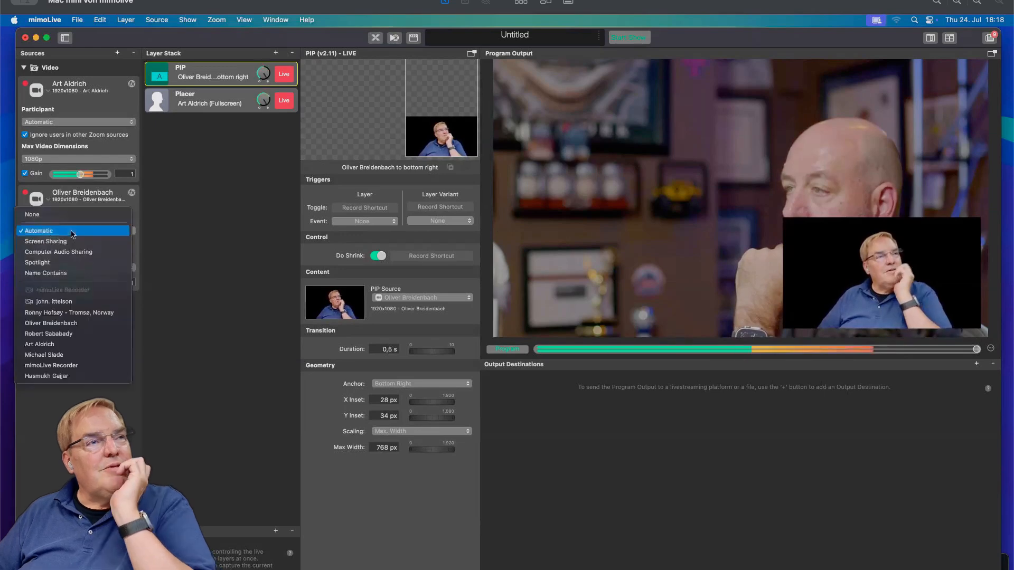
click(59, 412)
Add a third Zoom Meeting source and set its participant to another named attendee.
click(117, 53)
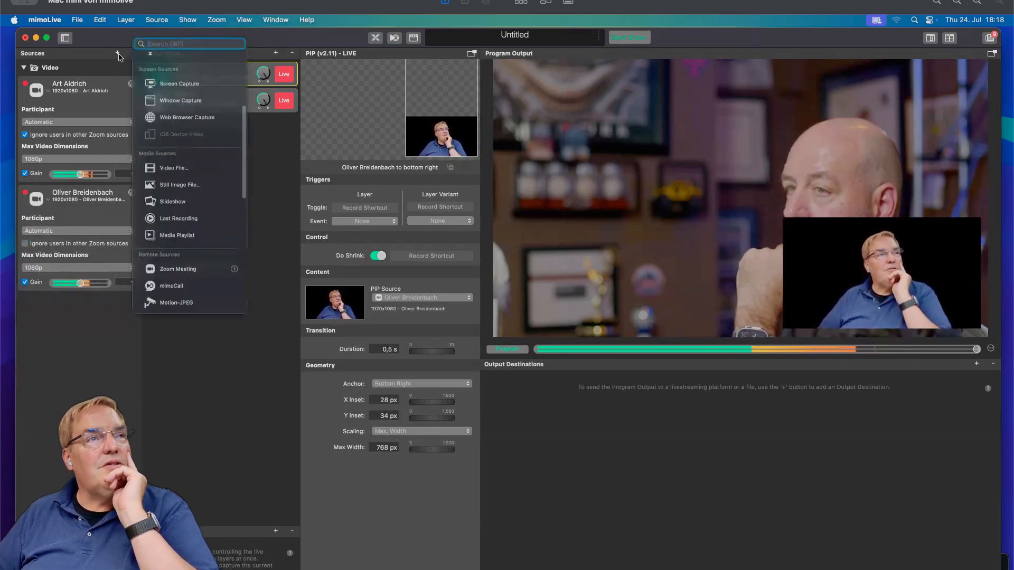
scroll(195, 158, down, 2)
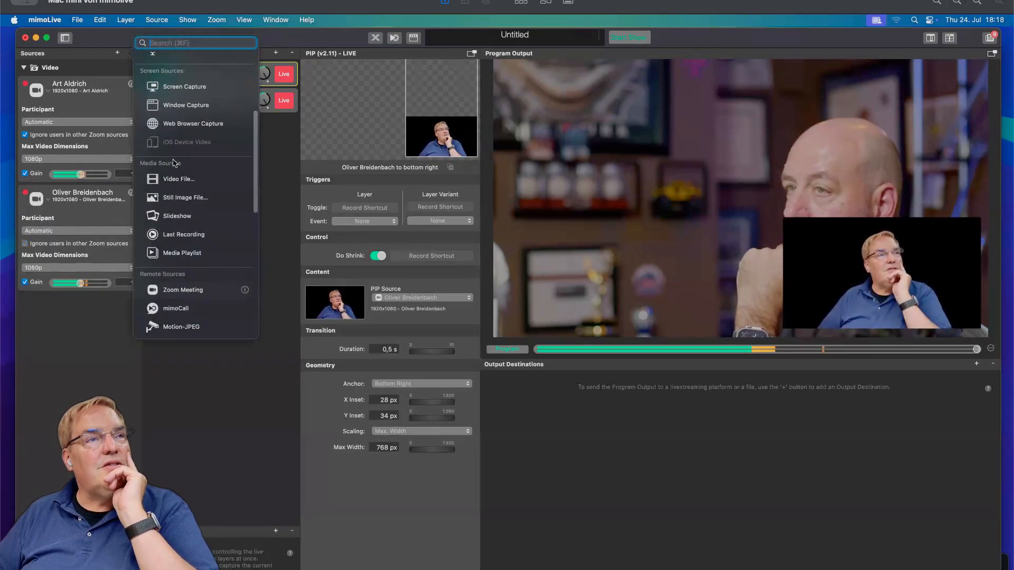
click(202, 291)
click(74, 340)
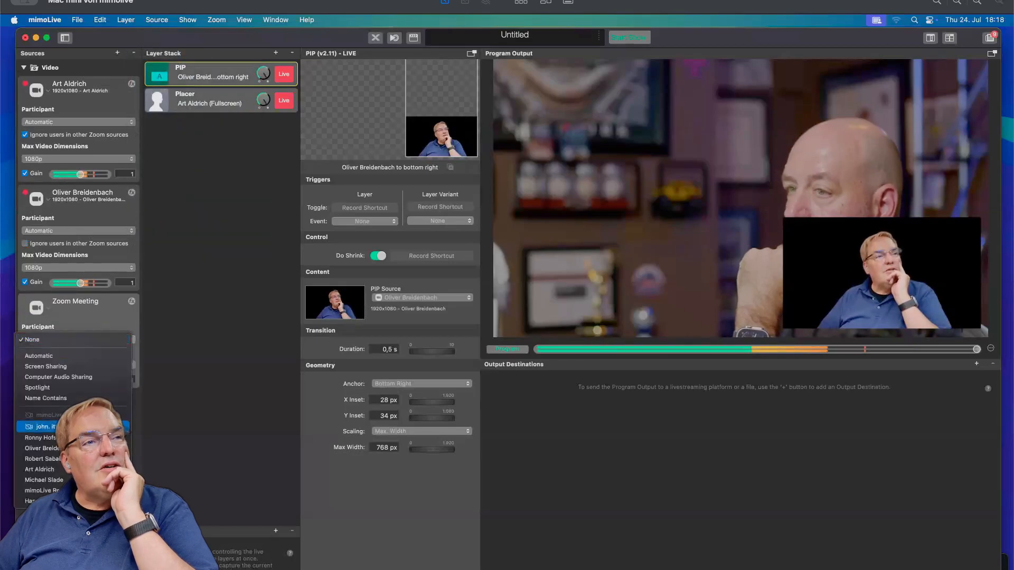
click(69, 473)
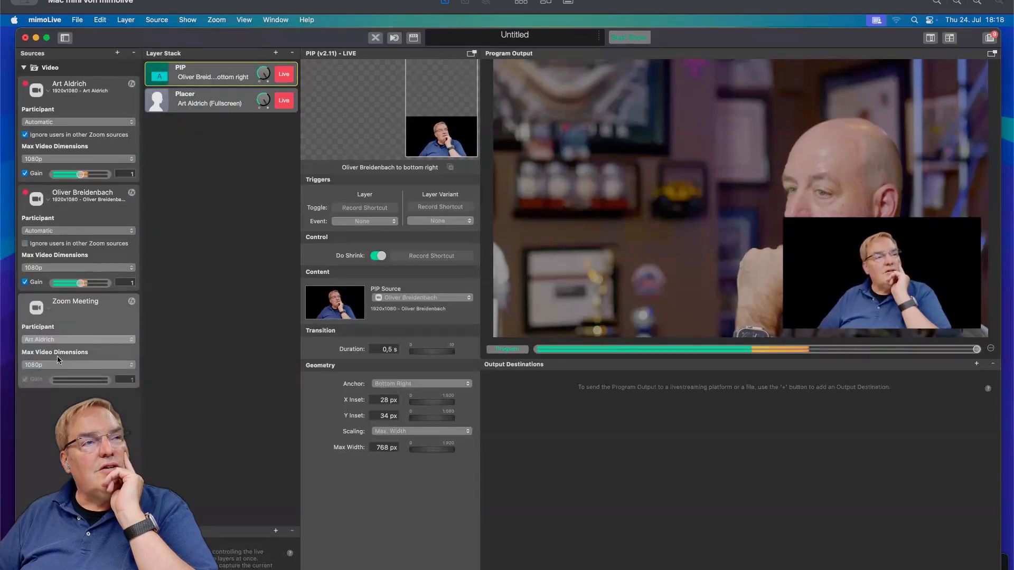
Set the second Zoom source's participant back to the presenter's named entry.
click(71, 232)
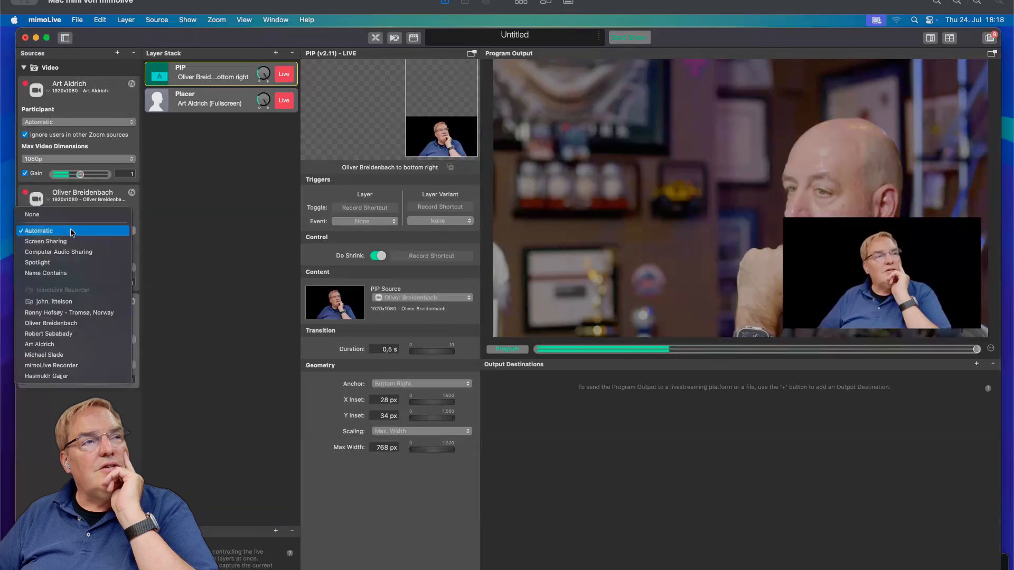
click(83, 324)
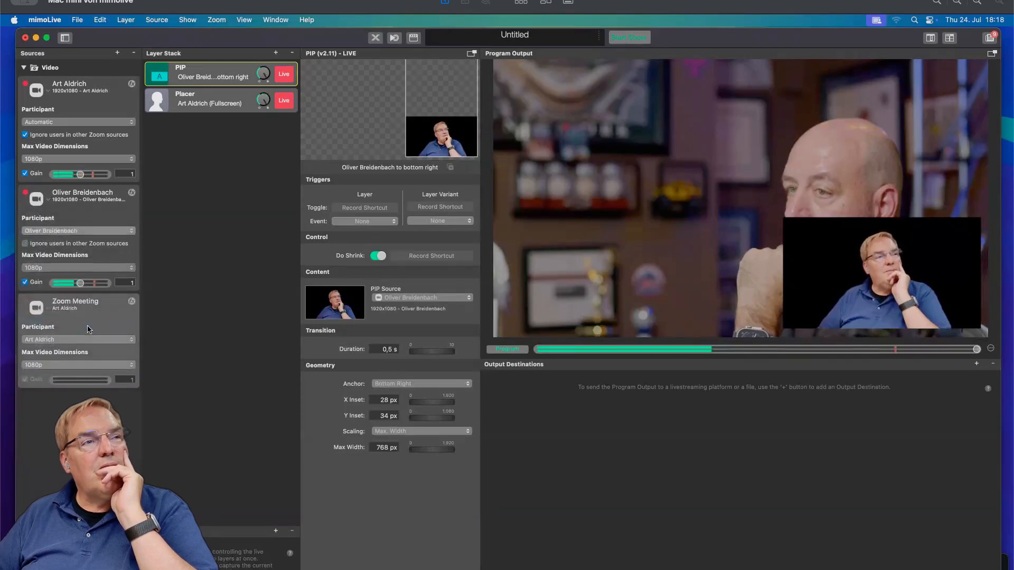
Add another PIP layer to the layer stack.
click(275, 53)
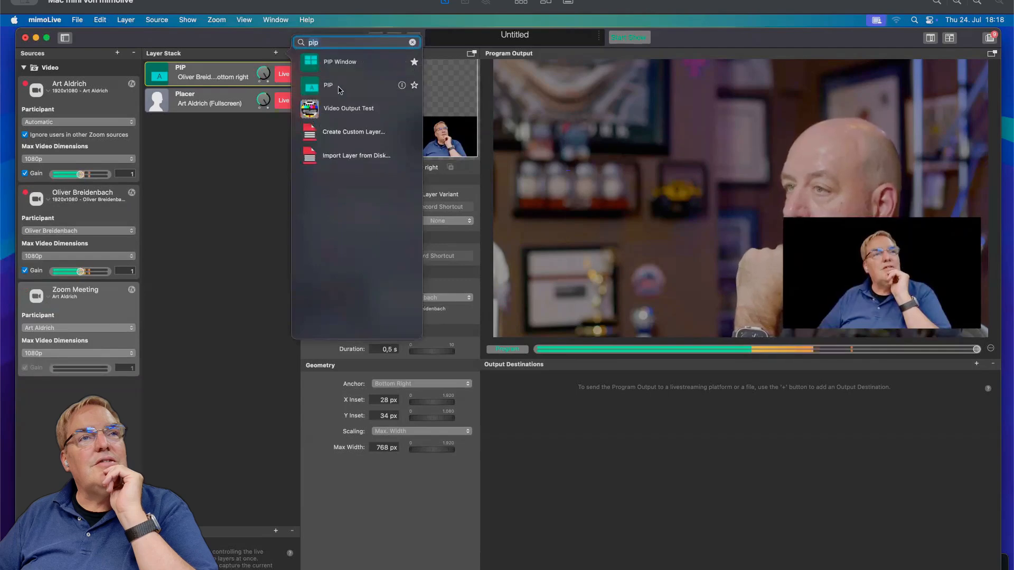
double_click(340, 90)
click(231, 221)
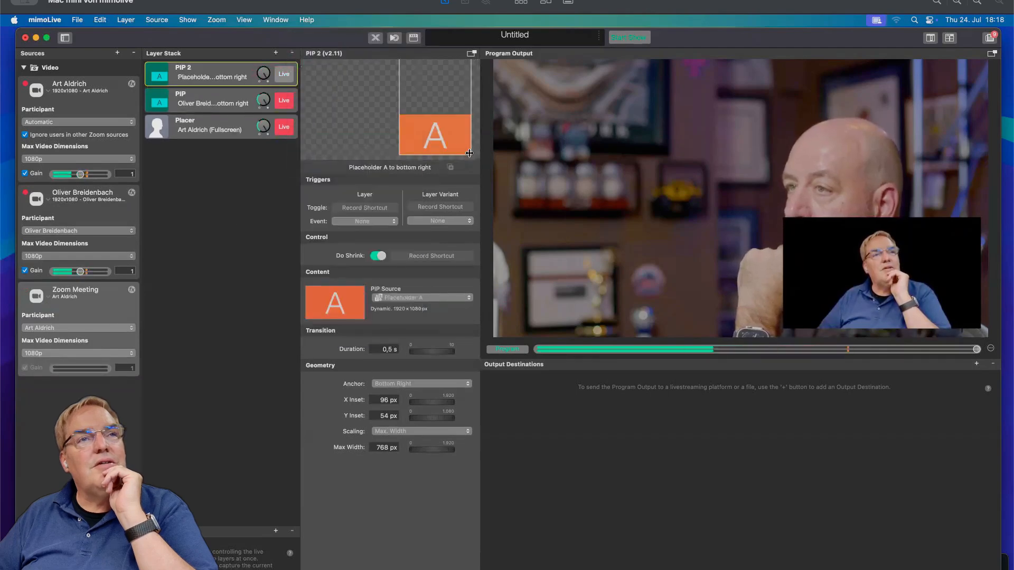
Place the PIP 2 window in the top-right corner, set its source to the Zoom Meeting source, and switch it live.
drag(445, 137, 450, 89)
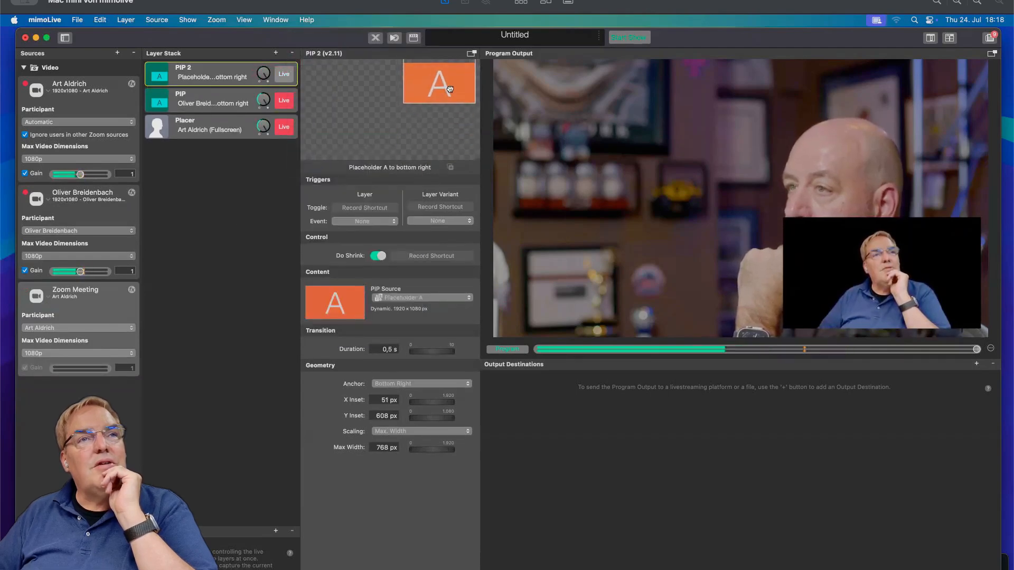
click(418, 297)
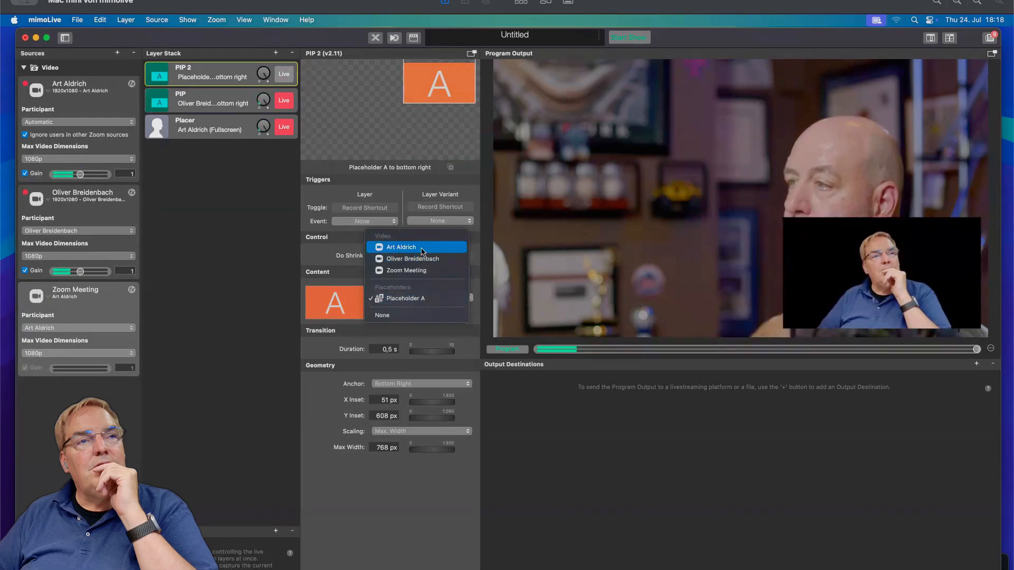
click(420, 271)
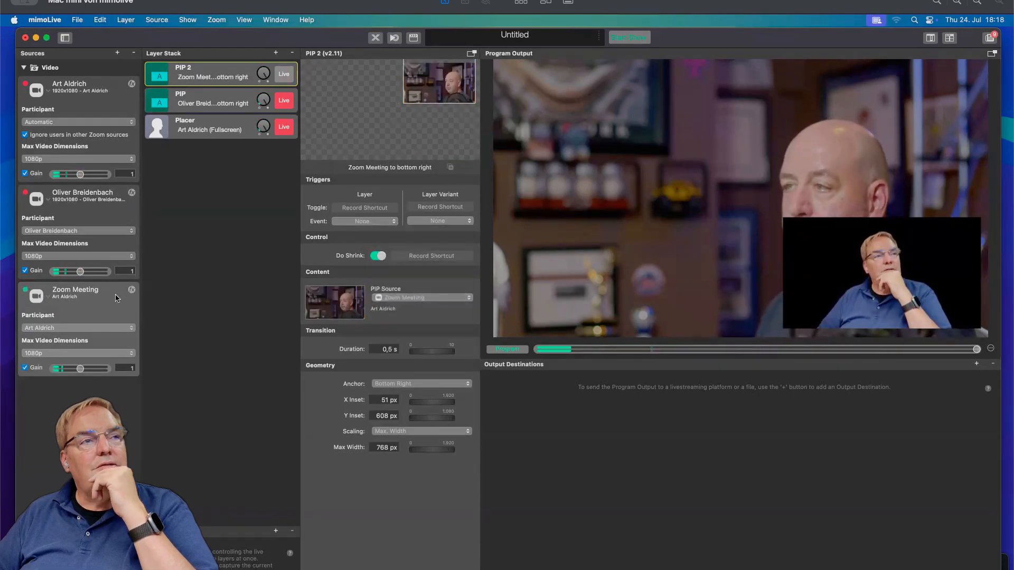
click(284, 74)
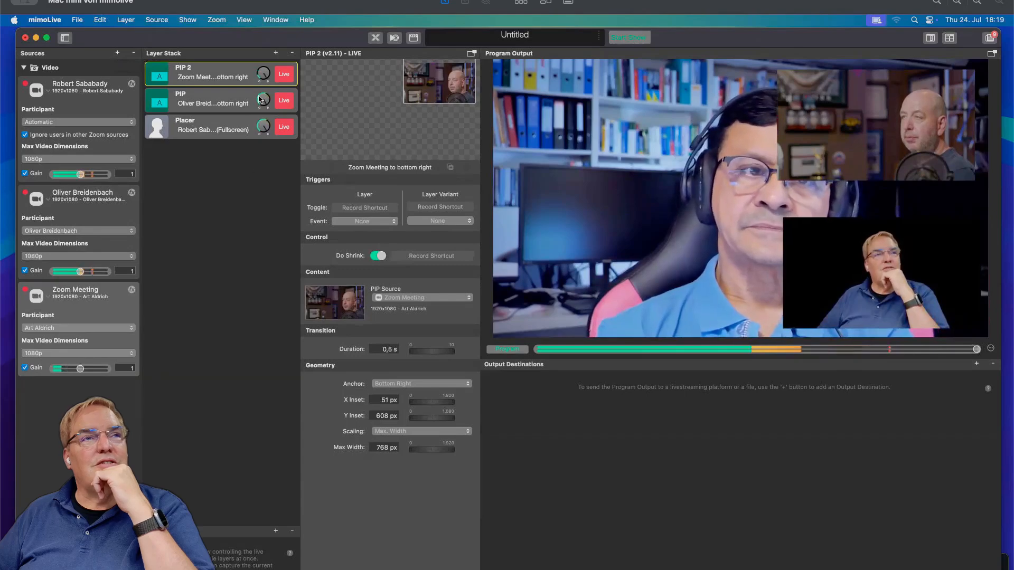
Add a Split Screen layer to the layer stack, found by searching the layer library for split.
click(275, 53)
text(pip)
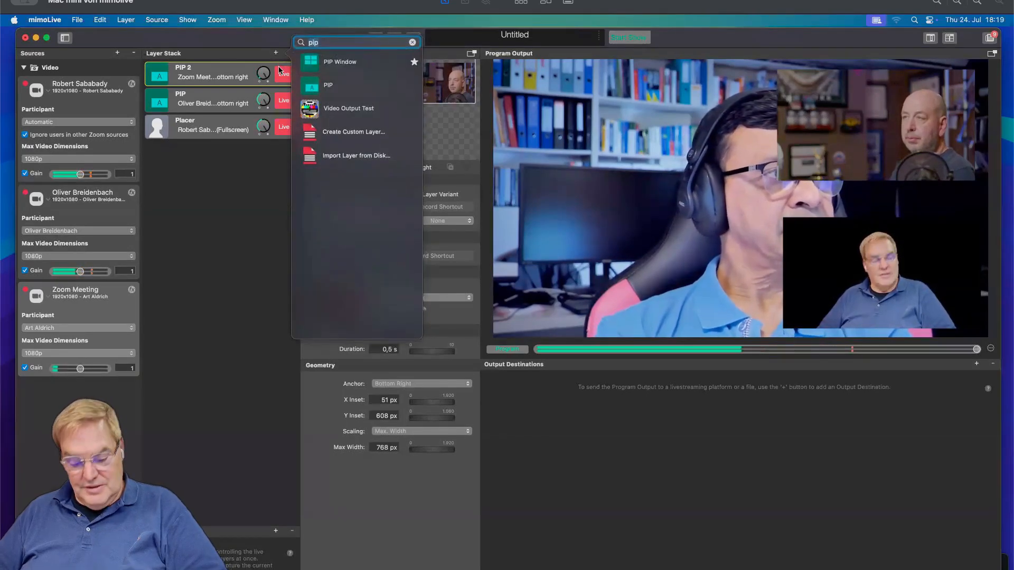
text(split)
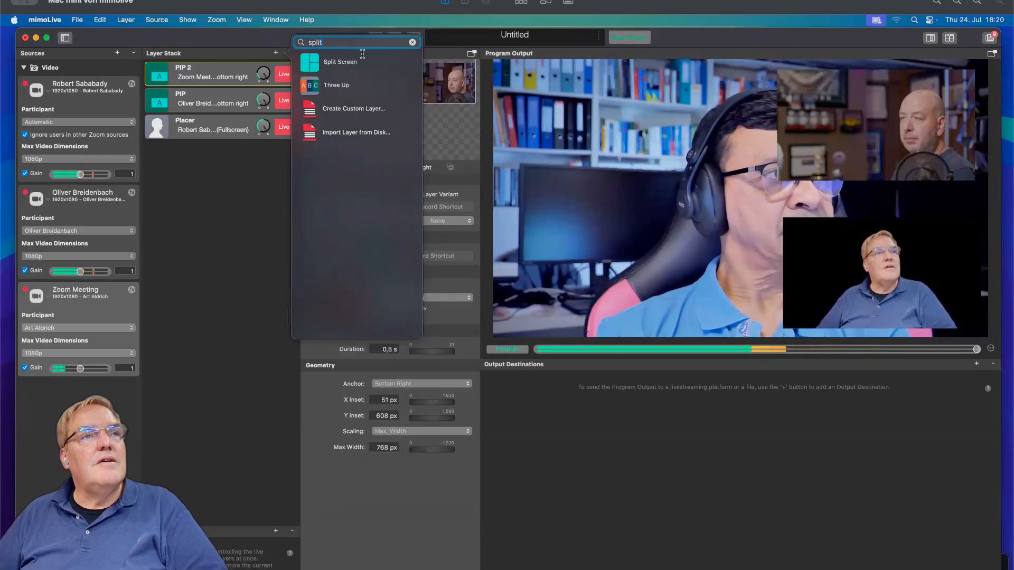
double_click(348, 61)
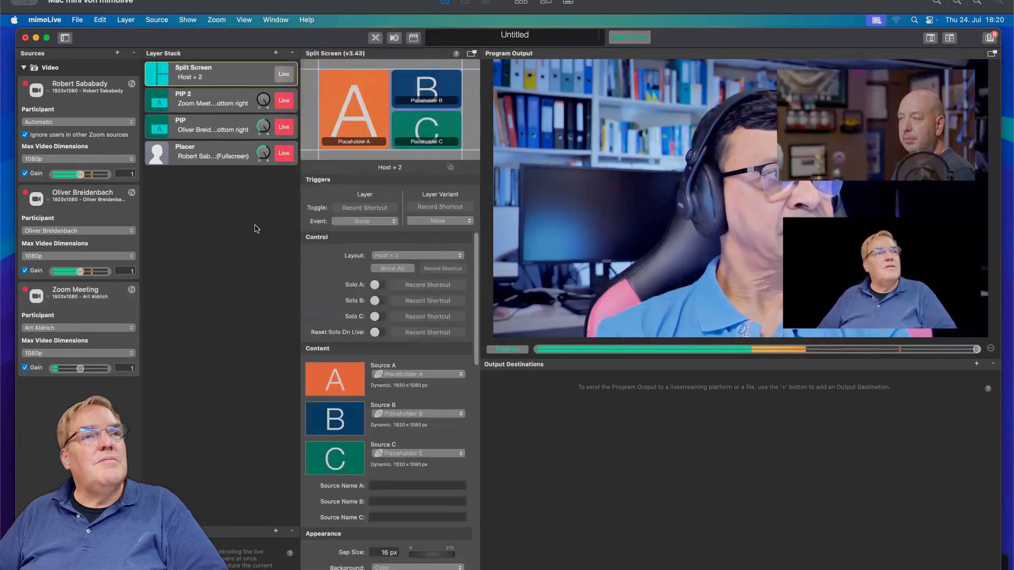
Set the Split Screen layout to Host + 4 and switch the layer live.
click(408, 256)
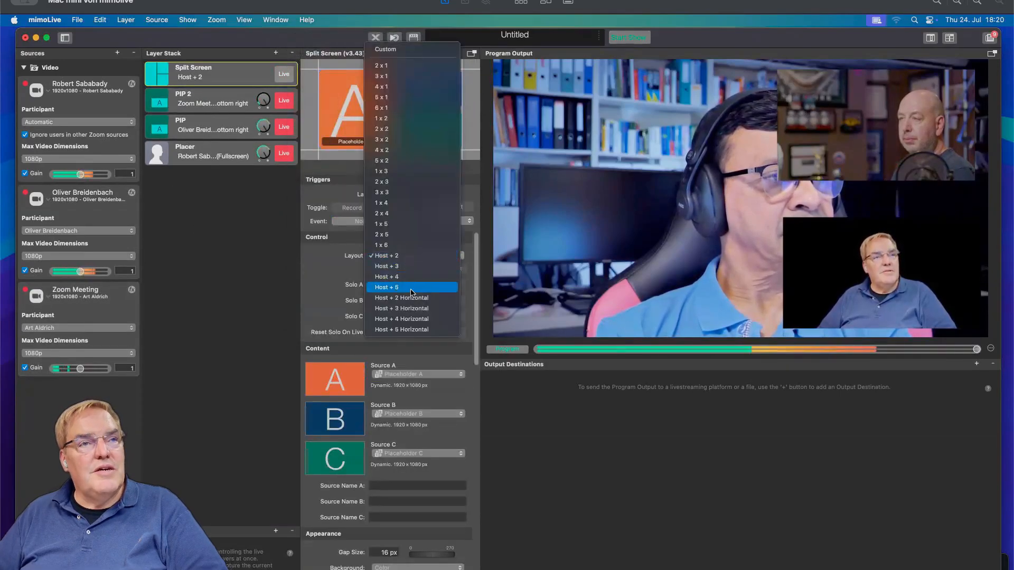
click(412, 276)
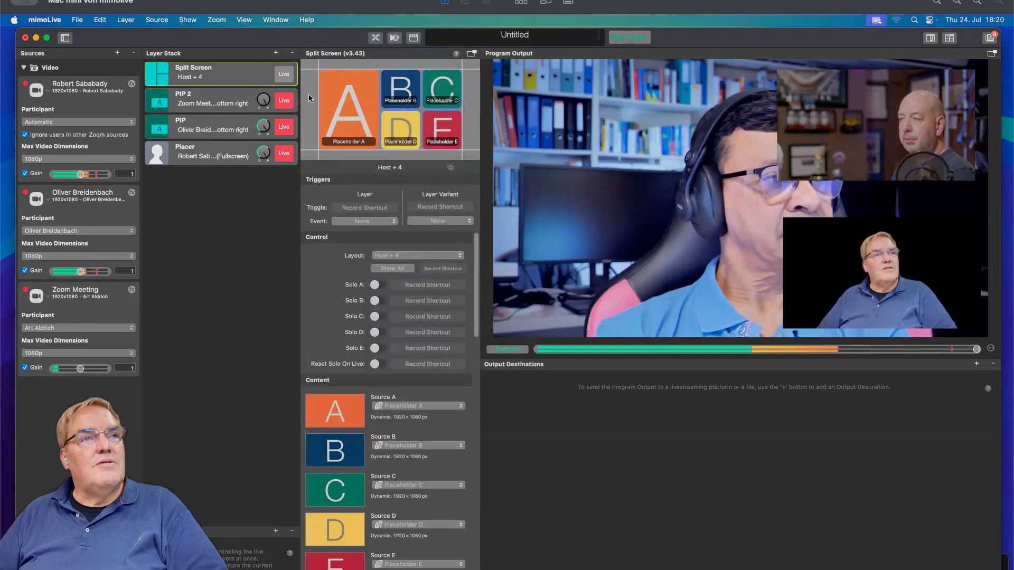
click(285, 74)
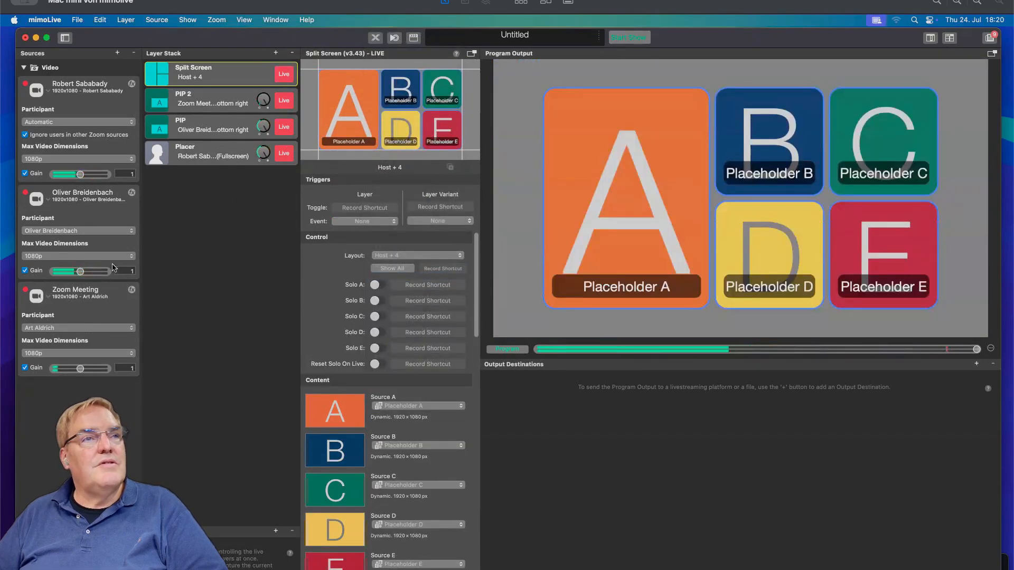
Assign the second Zoom source to Split Screen Source A and the Zoom Meeting source to Source B.
click(419, 406)
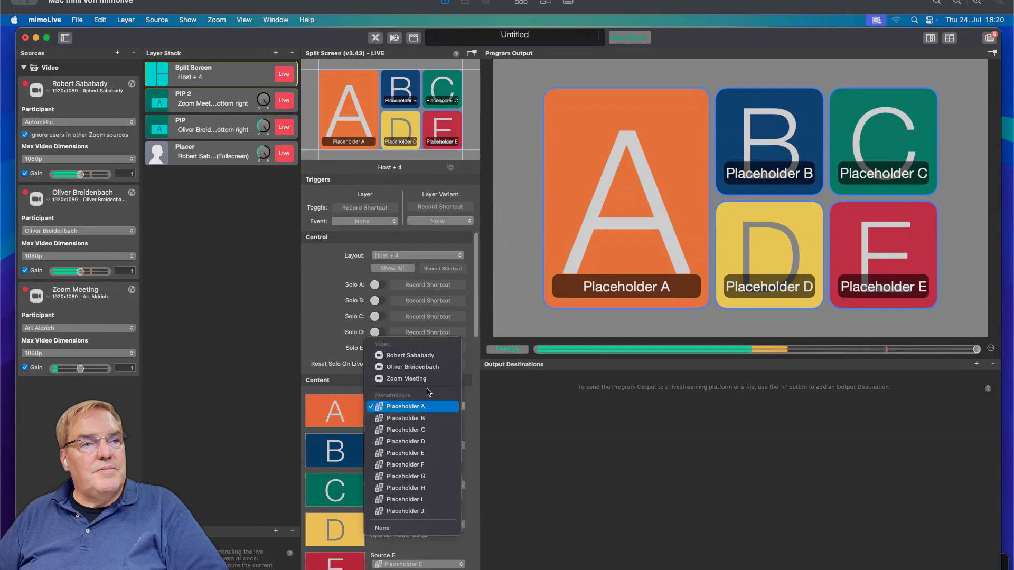
click(422, 368)
click(420, 445)
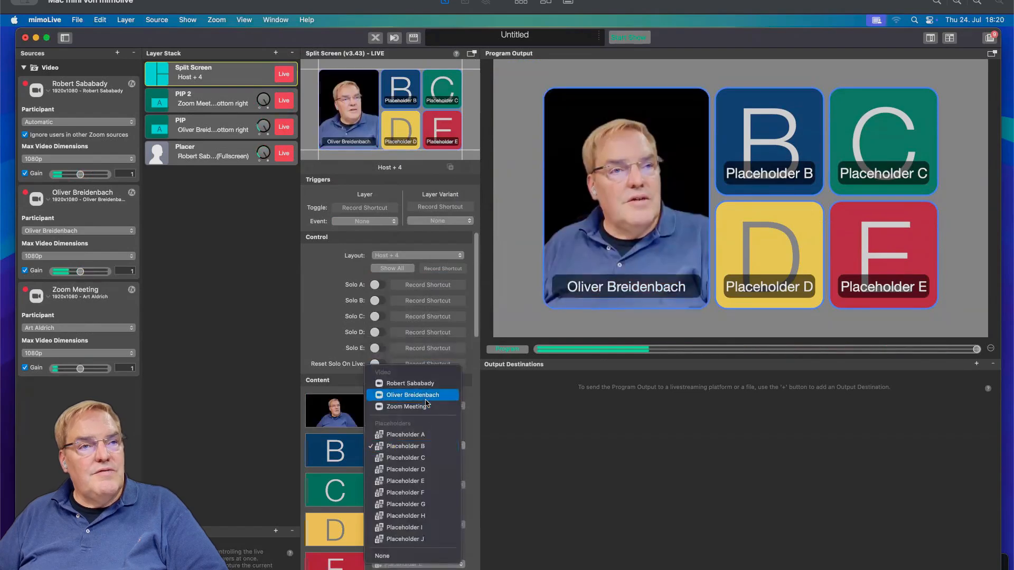
click(407, 406)
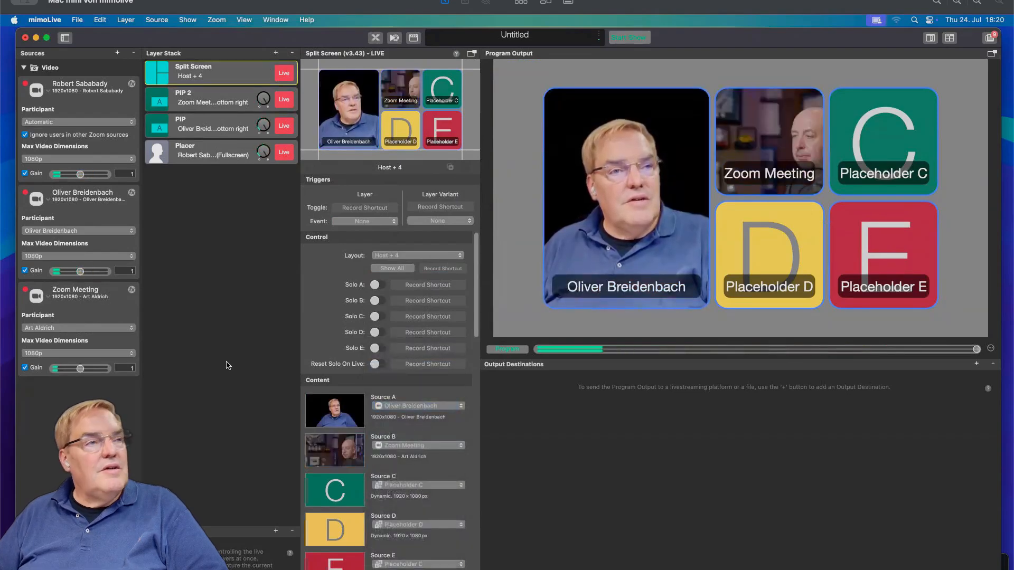
Clear the third Zoom source's custom name so it takes its participant's name.
click(117, 53)
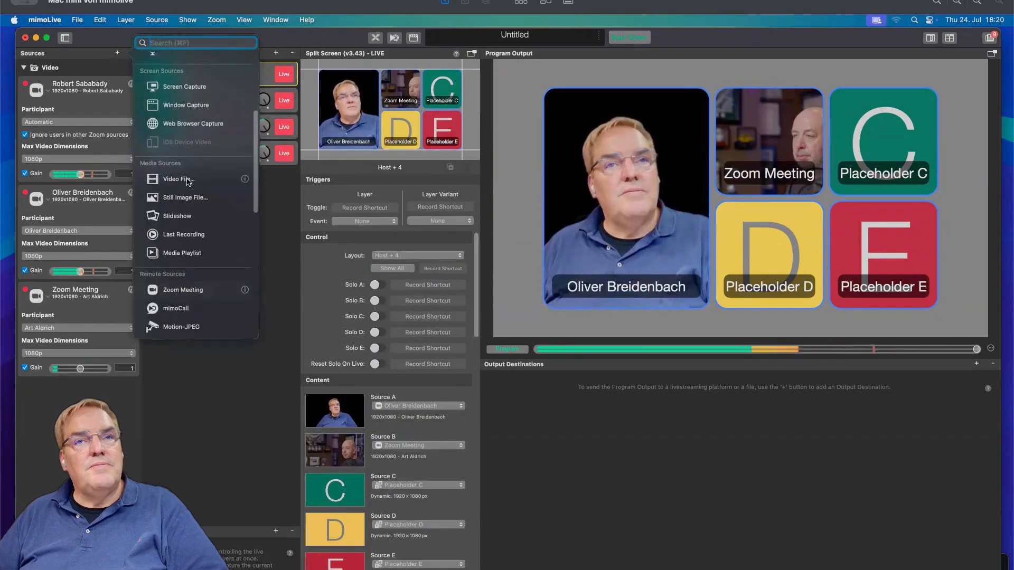
key(Escape)
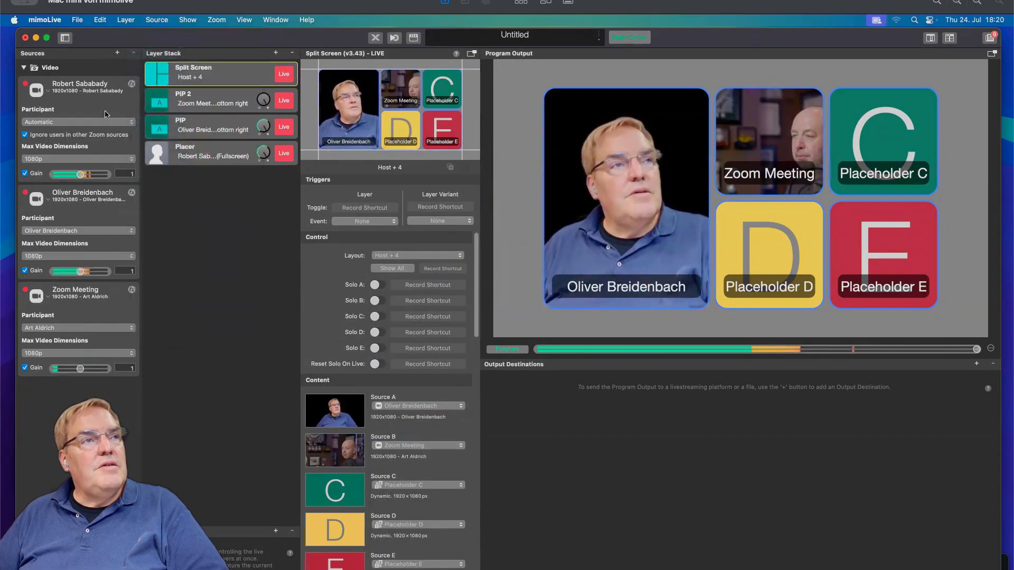
double_click(84, 290)
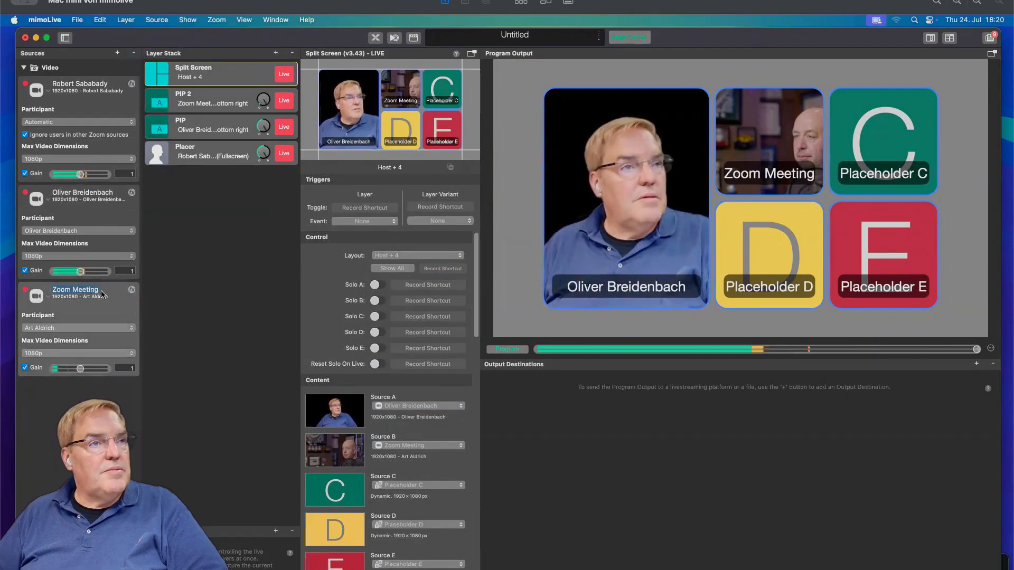
double_click(99, 291)
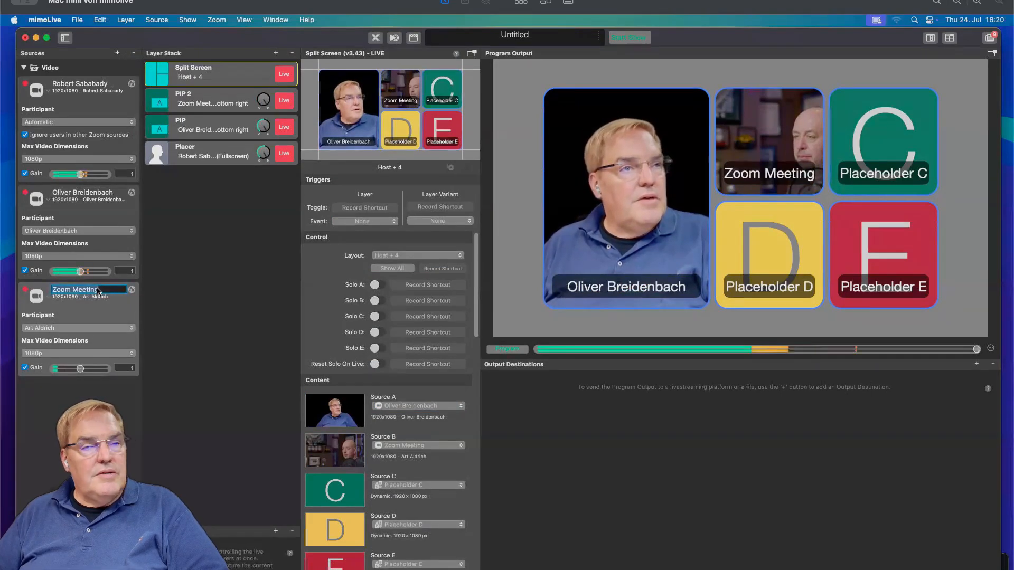
key(BackSpace)
key(Return)
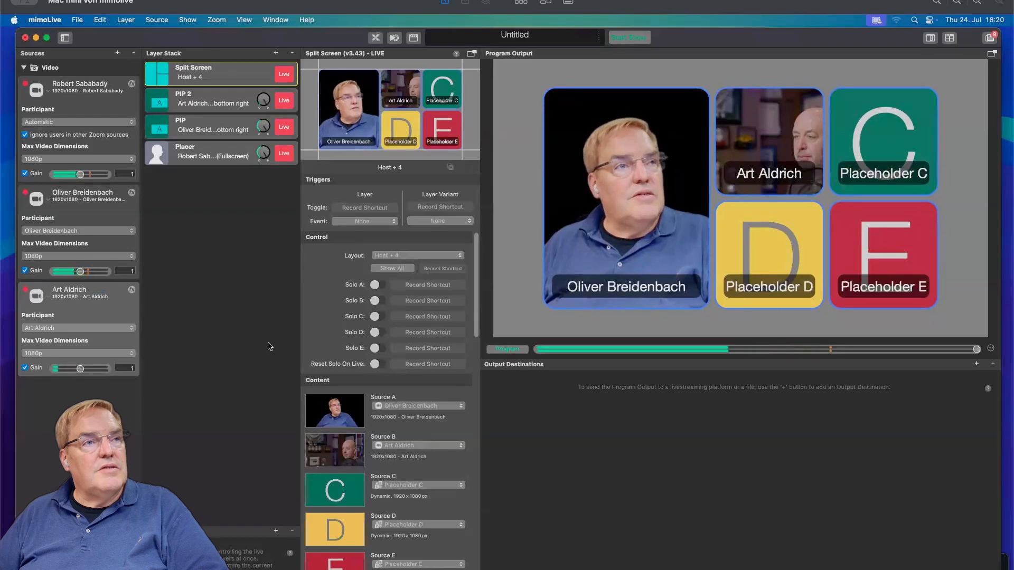
Set Split Screen Source A to the first, automatic Zoom source and Source C to the second Zoom source.
click(410, 405)
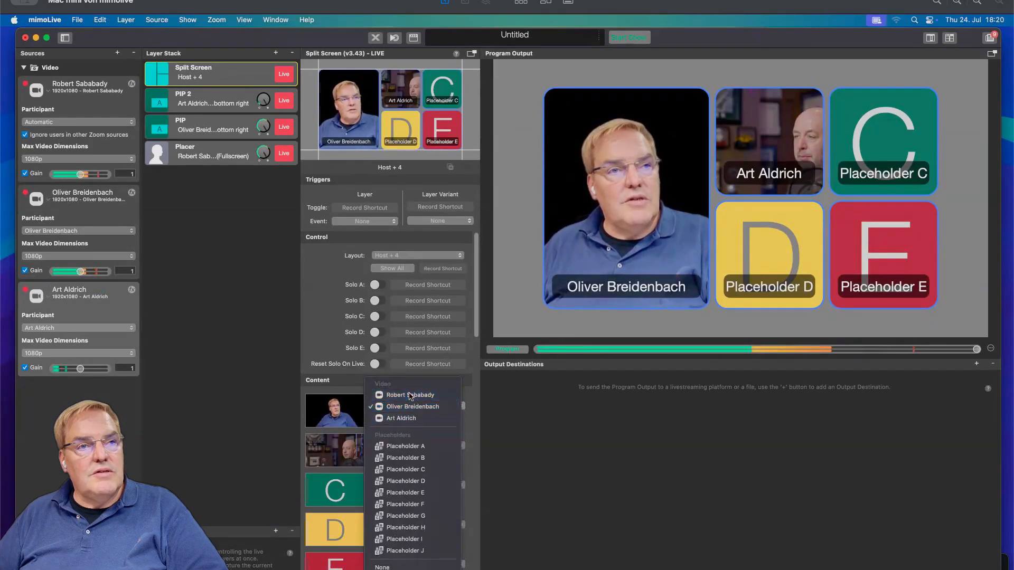
click(411, 396)
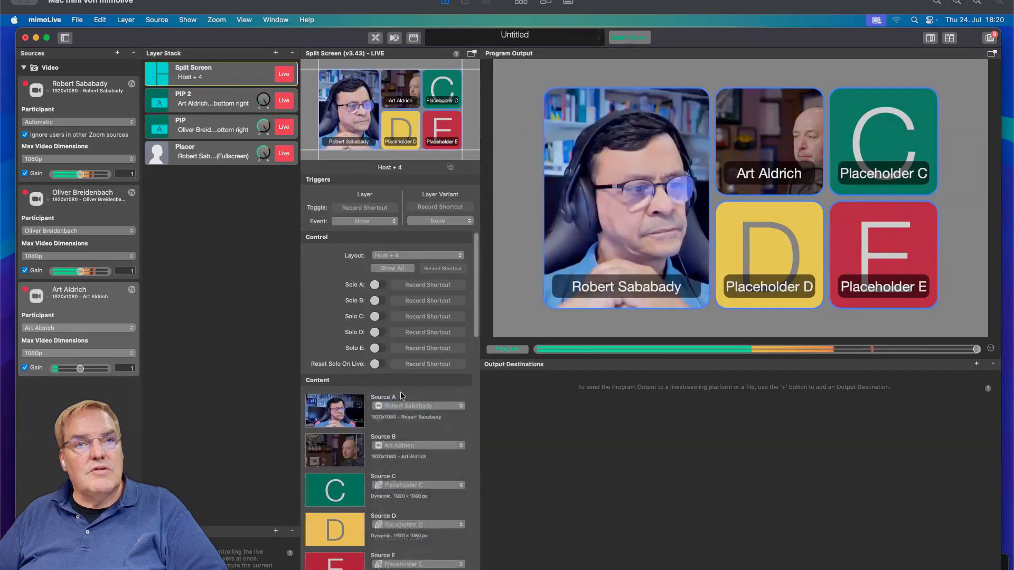
click(415, 485)
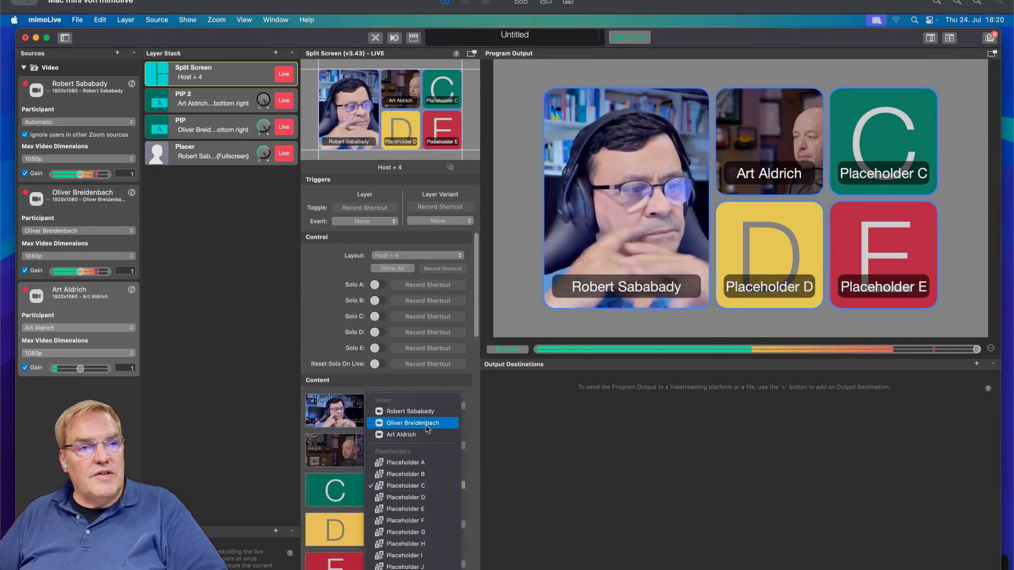
click(428, 429)
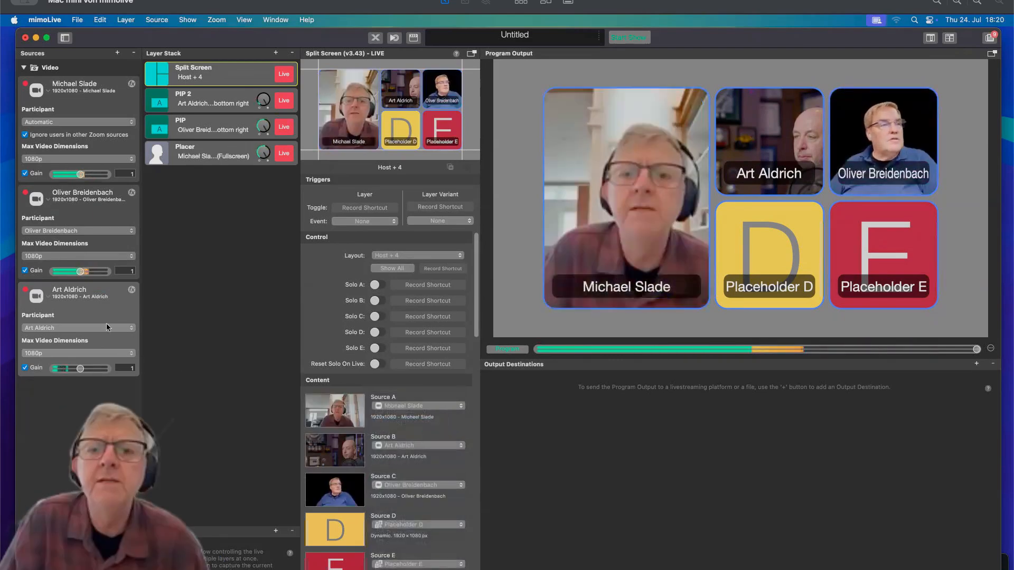
Add a fourth Zoom Meeting source and set its participant to another named attendee.
click(118, 52)
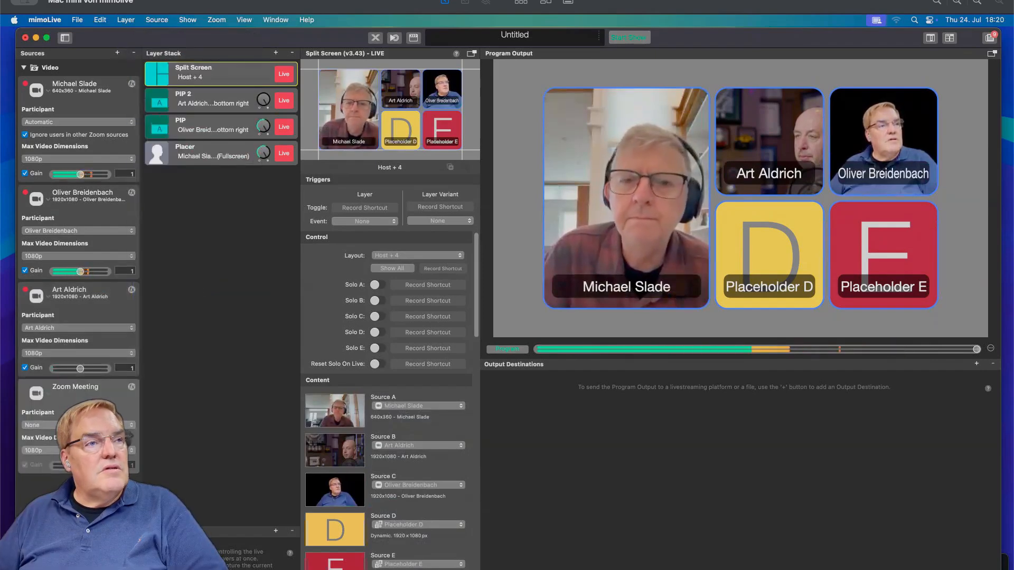
click(79, 425)
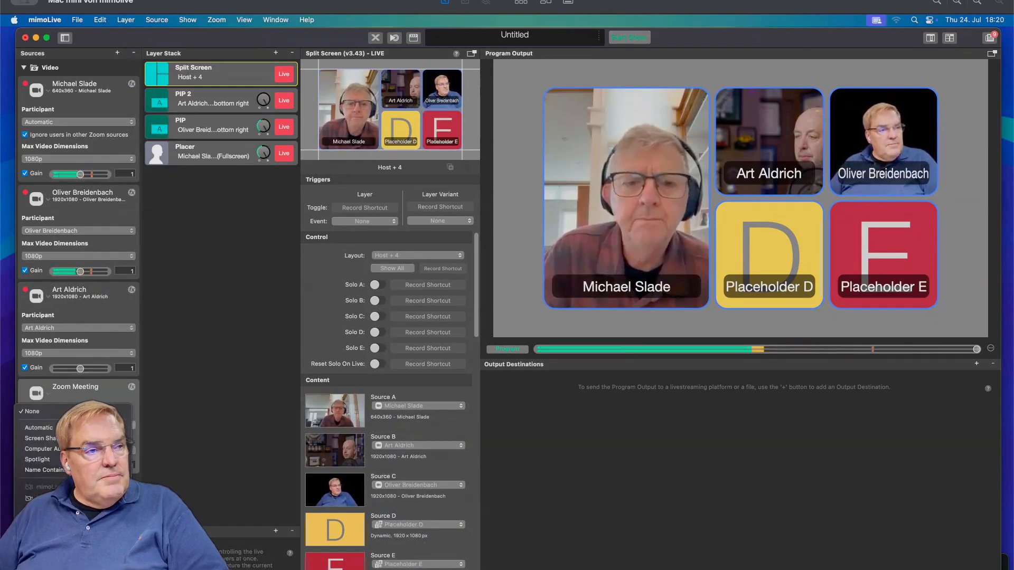
click(63, 519)
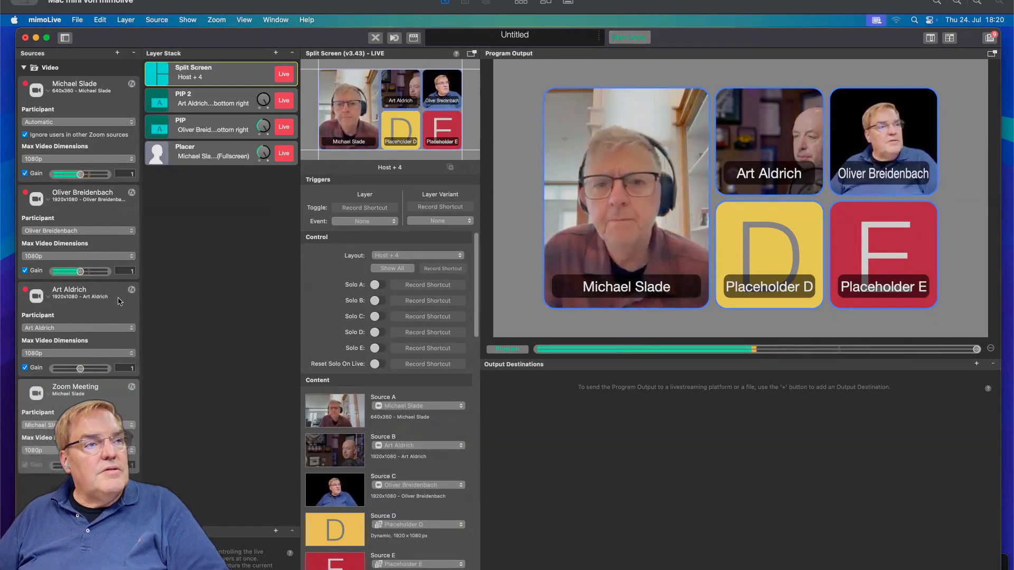
Add a fifth Zoom Meeting source and set its participant to another named attendee.
click(117, 53)
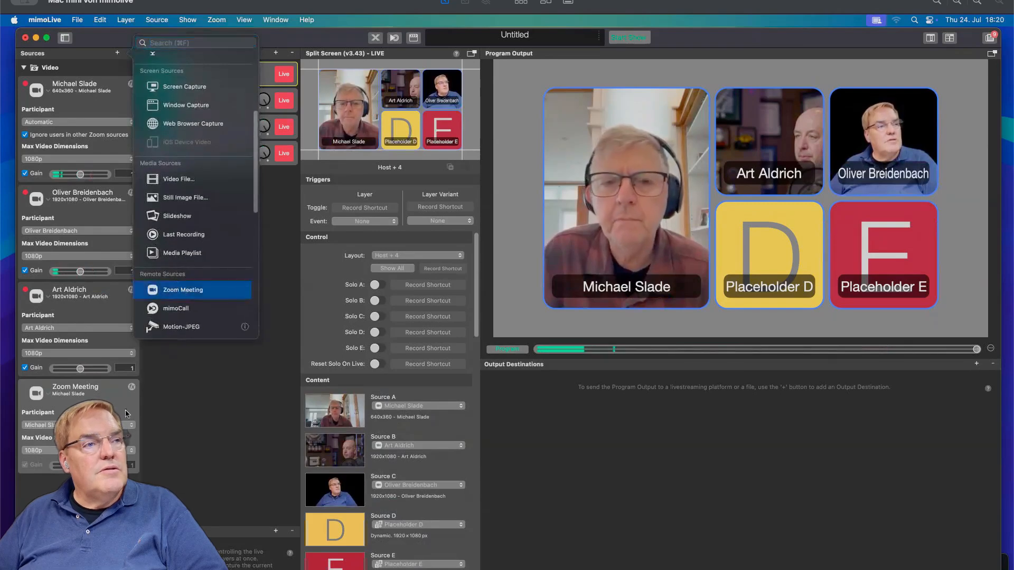
click(177, 291)
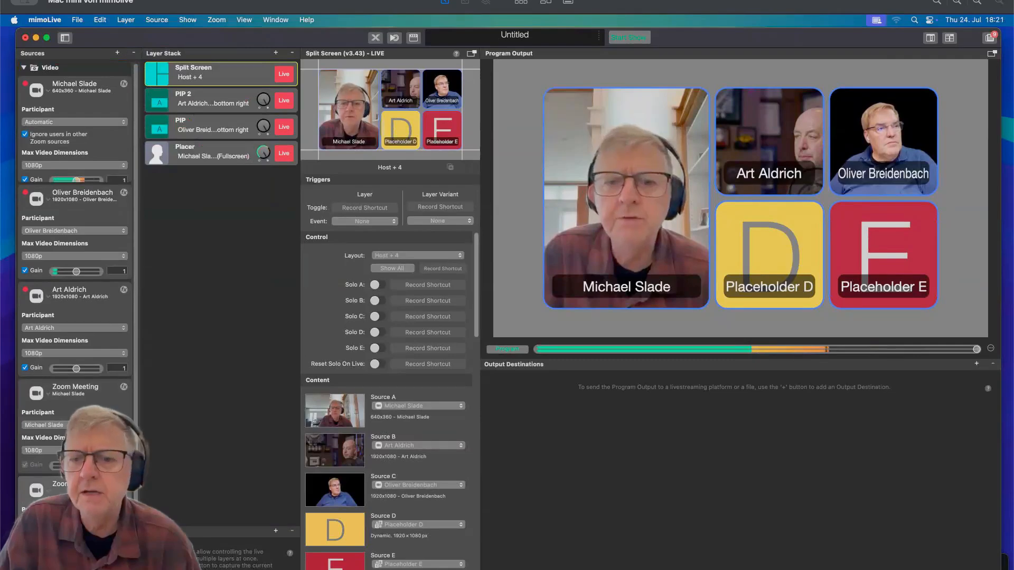
click(74, 522)
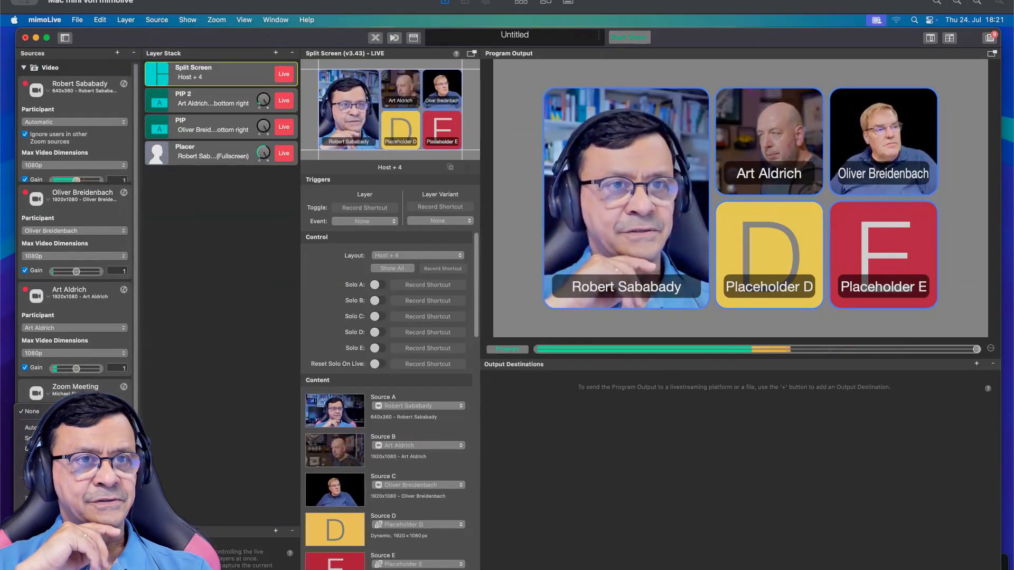
click(58, 486)
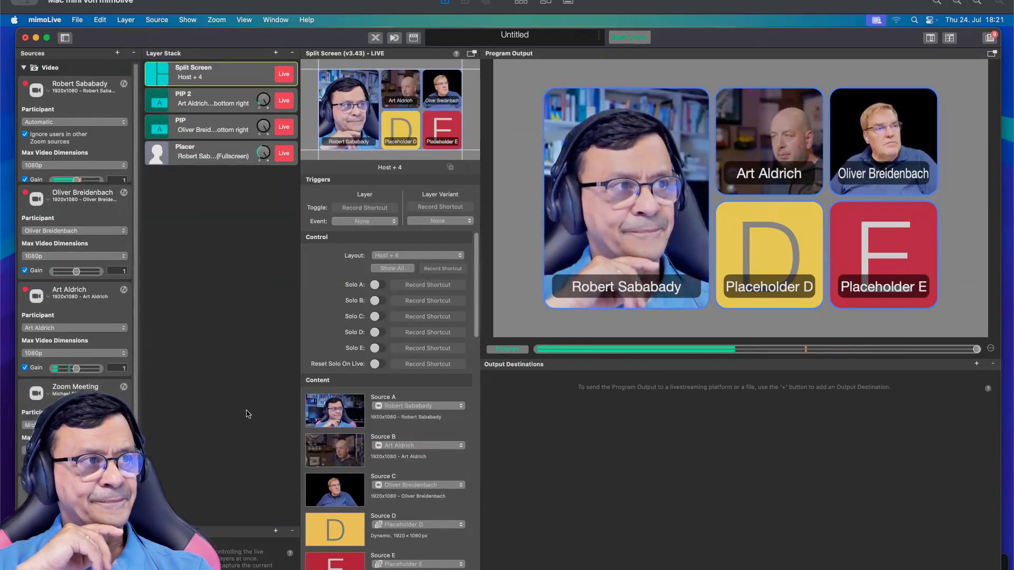
Assign the fourth Zoom source to Split Screen Source D and the fifth Zoom source to Source E.
click(407, 525)
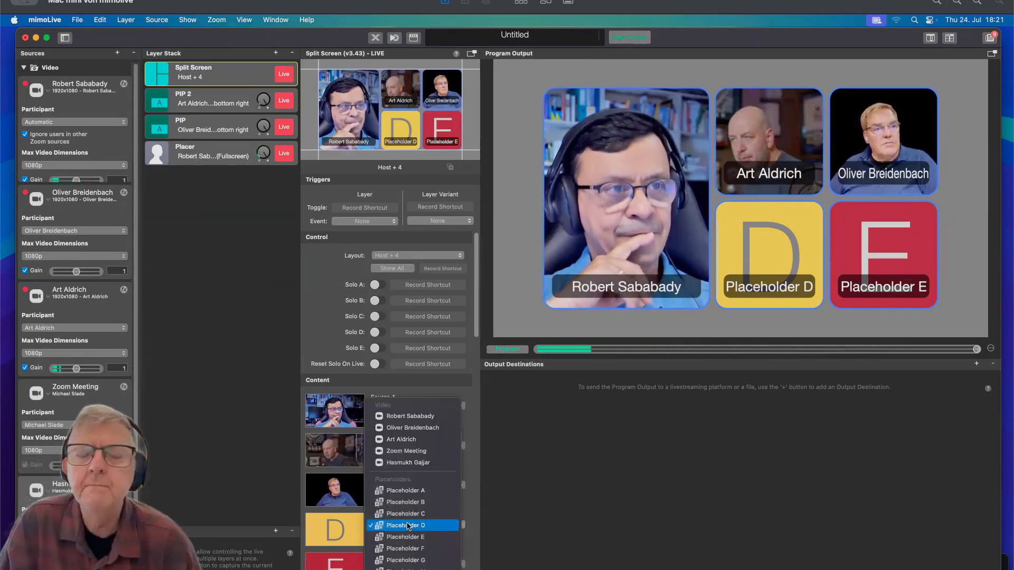
click(434, 452)
click(413, 565)
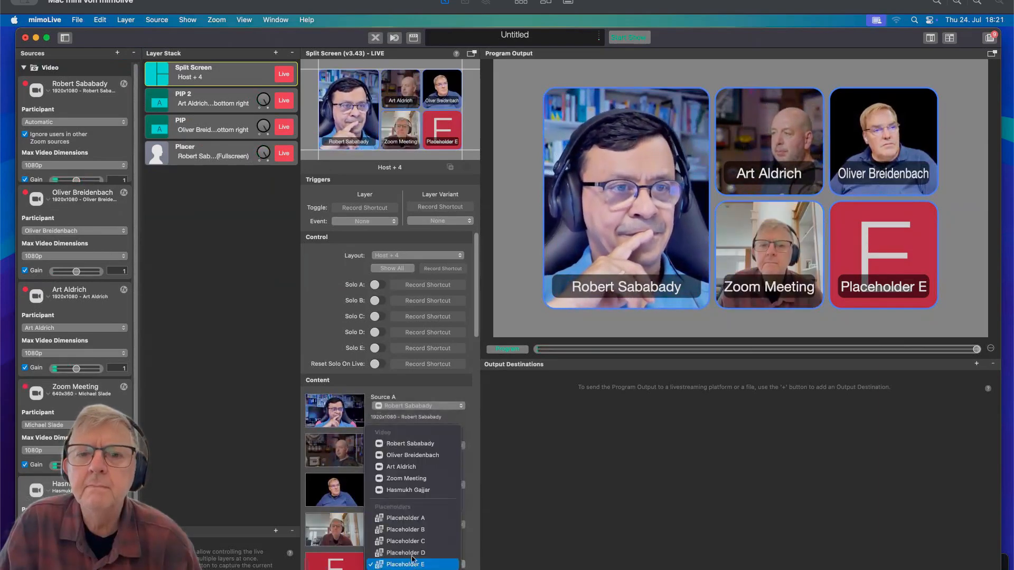
click(416, 491)
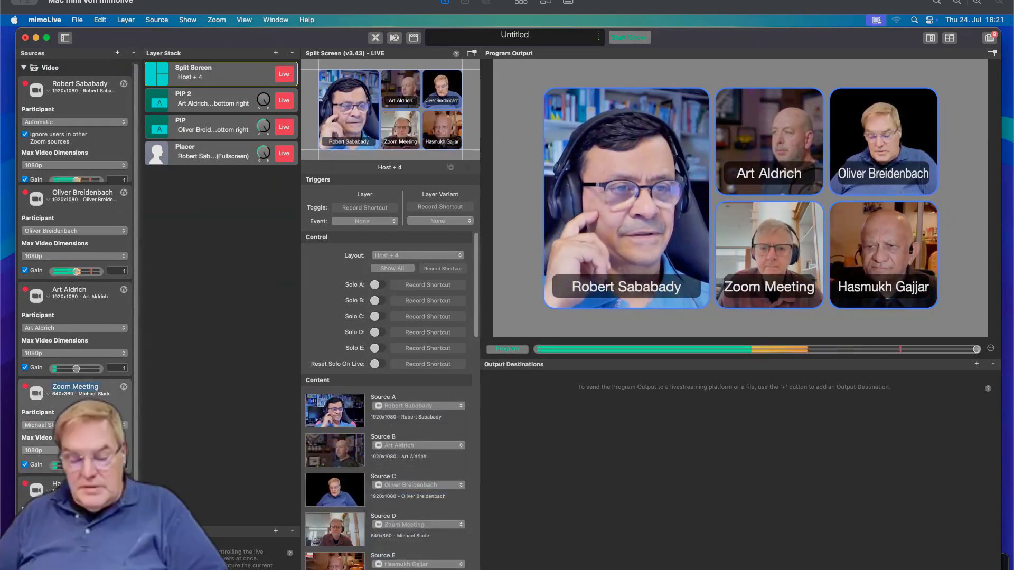
Rename the fourth Zoom source with its participant's full name.
double_click(93, 390)
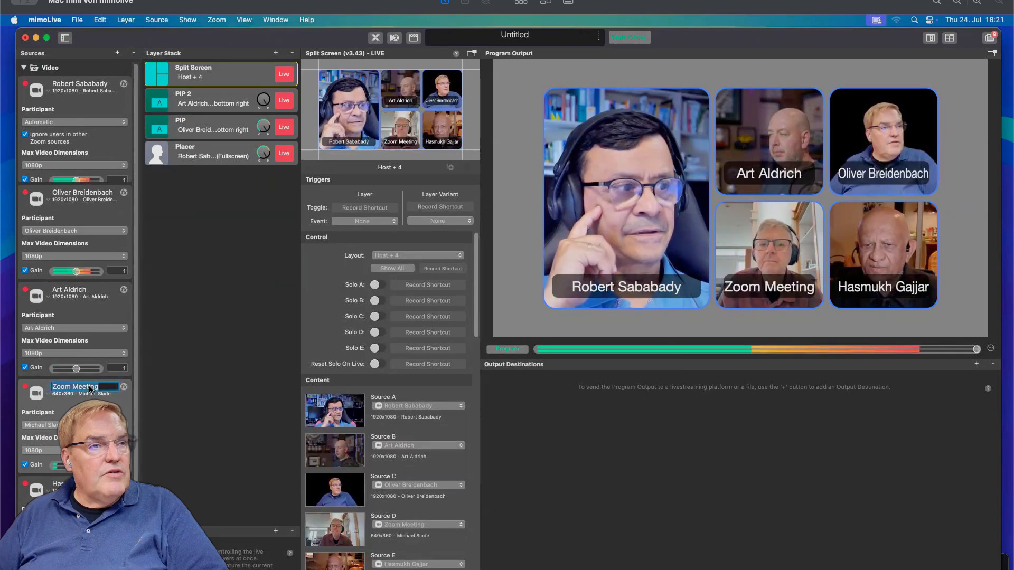
key(Return)
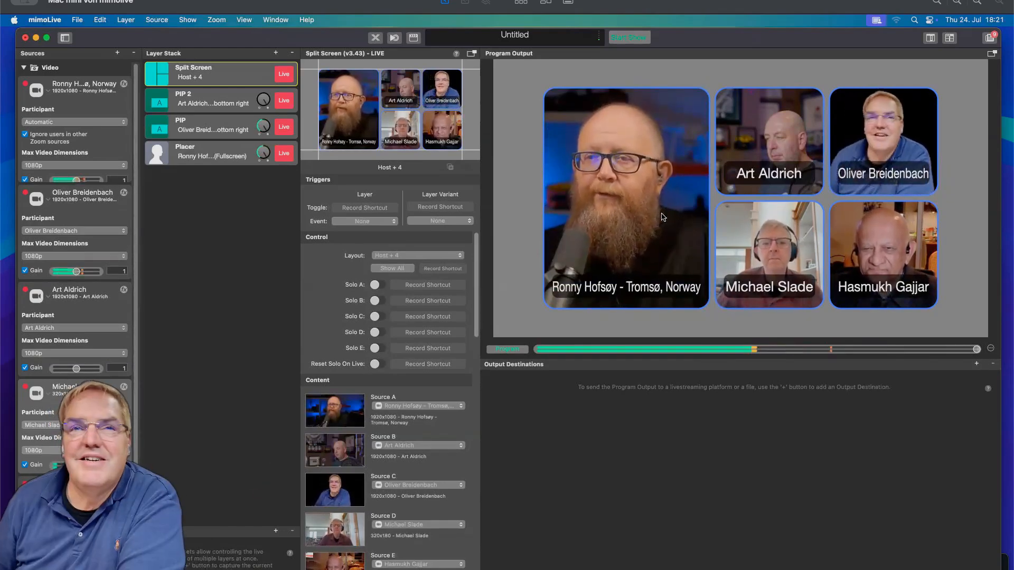
Take the Split Screen layer off air.
click(285, 75)
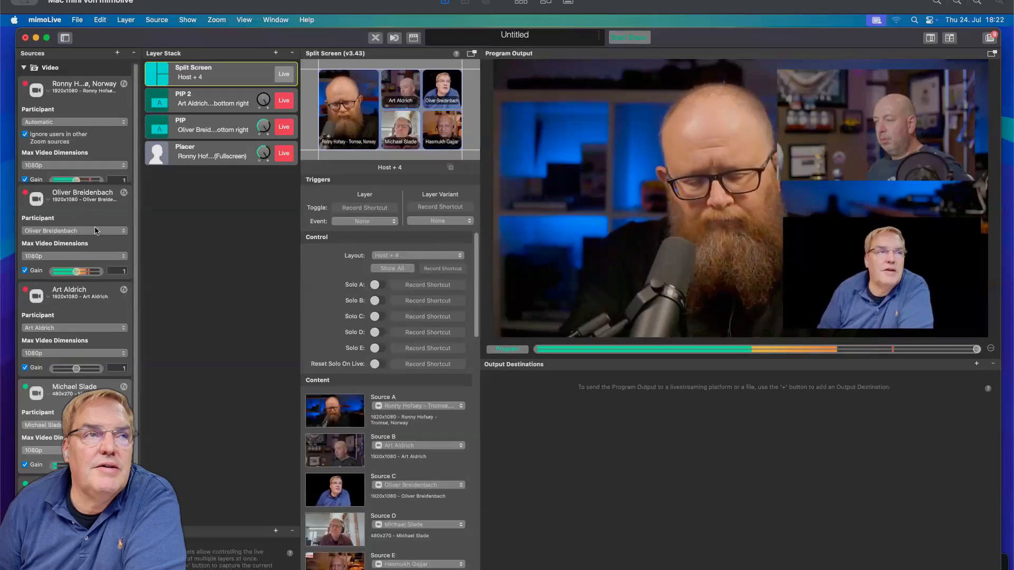
Set the third Zoom source's participant to None.
scroll(72, 212, down, 2)
scroll(82, 142, up, 2)
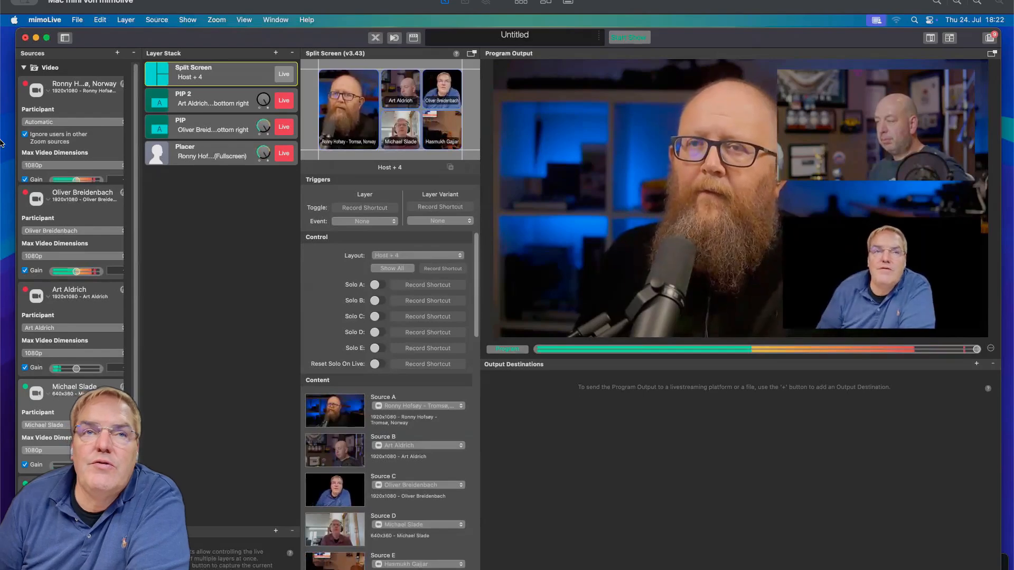
click(57, 328)
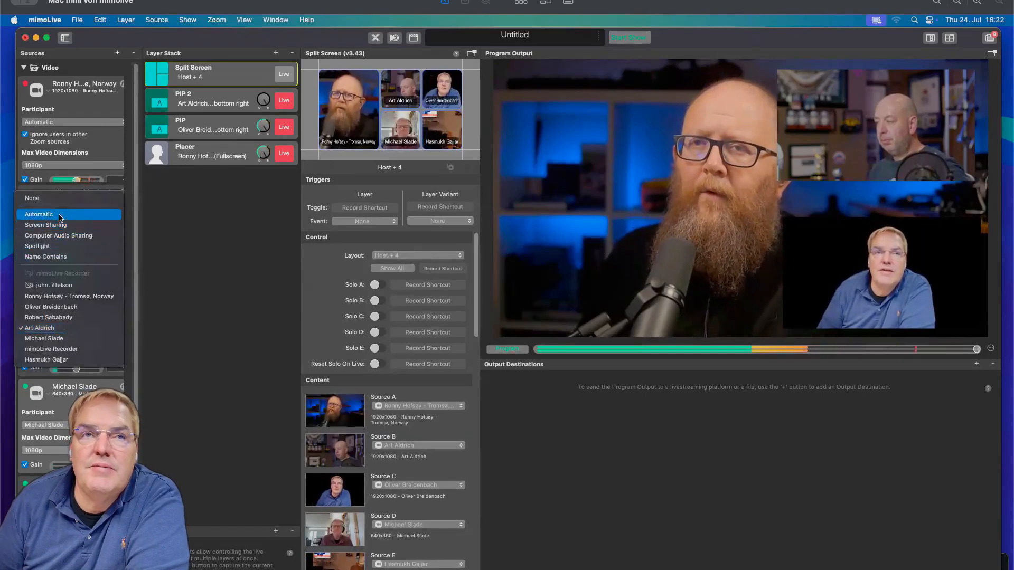
click(55, 199)
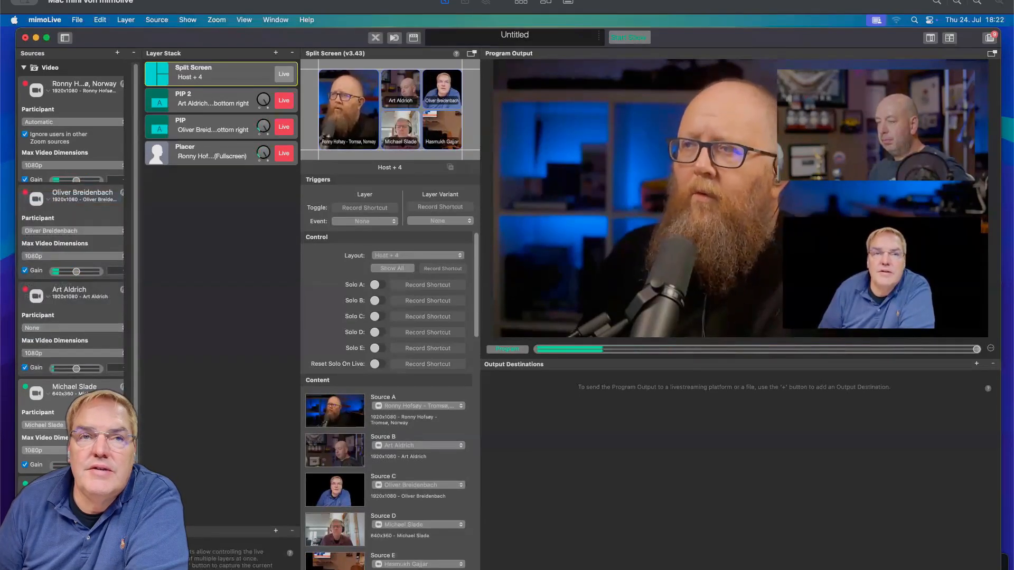
Set the fourth Zoom source's participant to None.
click(62, 425)
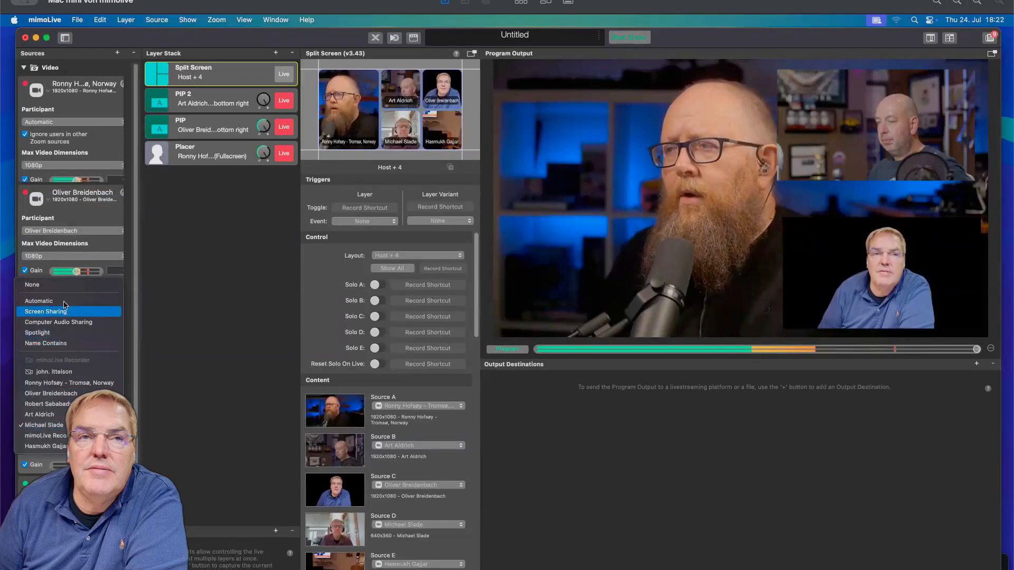
click(32, 284)
scroll(71, 296, down, 3)
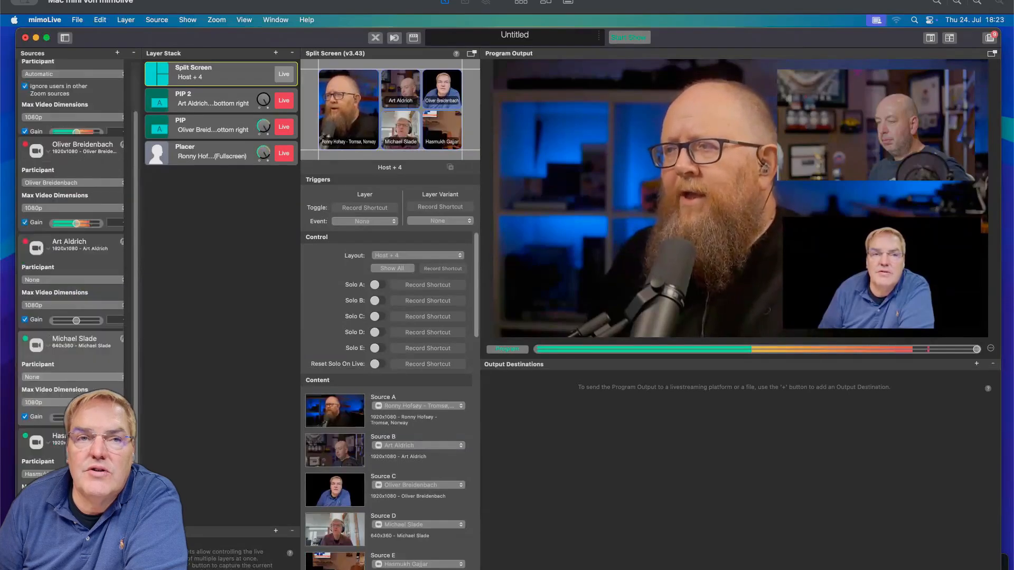
scroll(71, 296, up, 3)
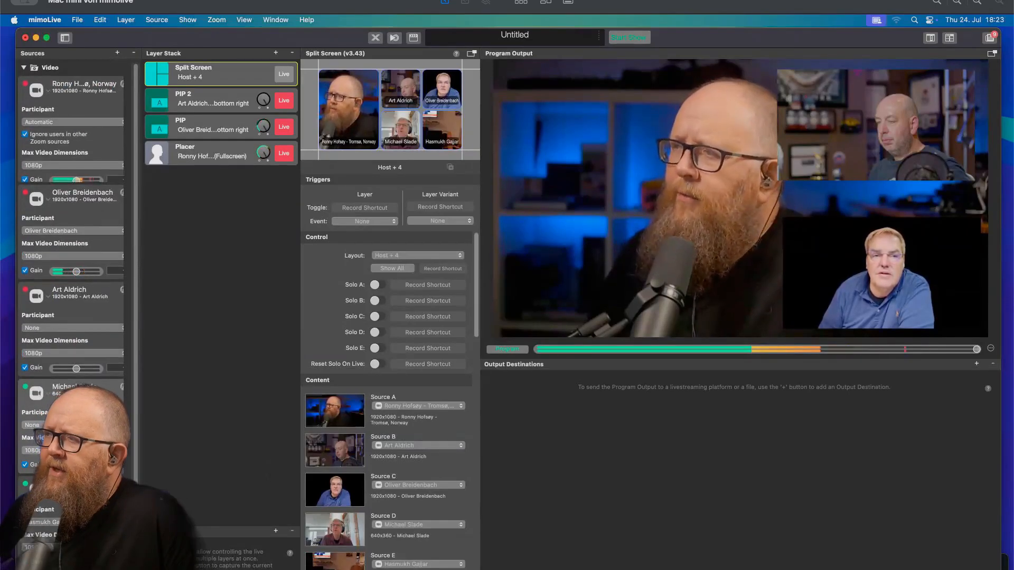
click(59, 522)
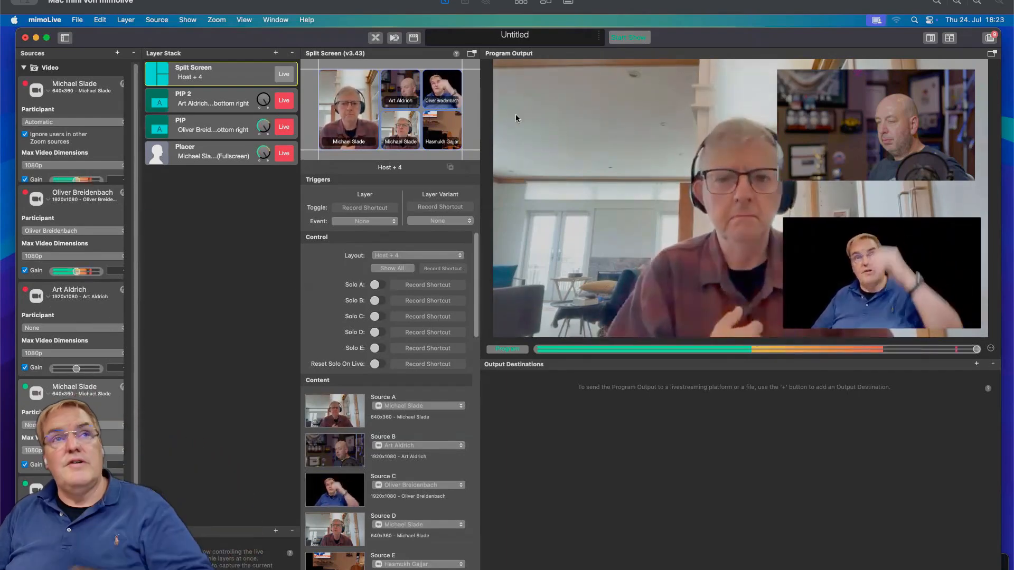
Show the Multiview and assign its three tiles to the fifth, fourth and fifth Zoom sources.
click(929, 38)
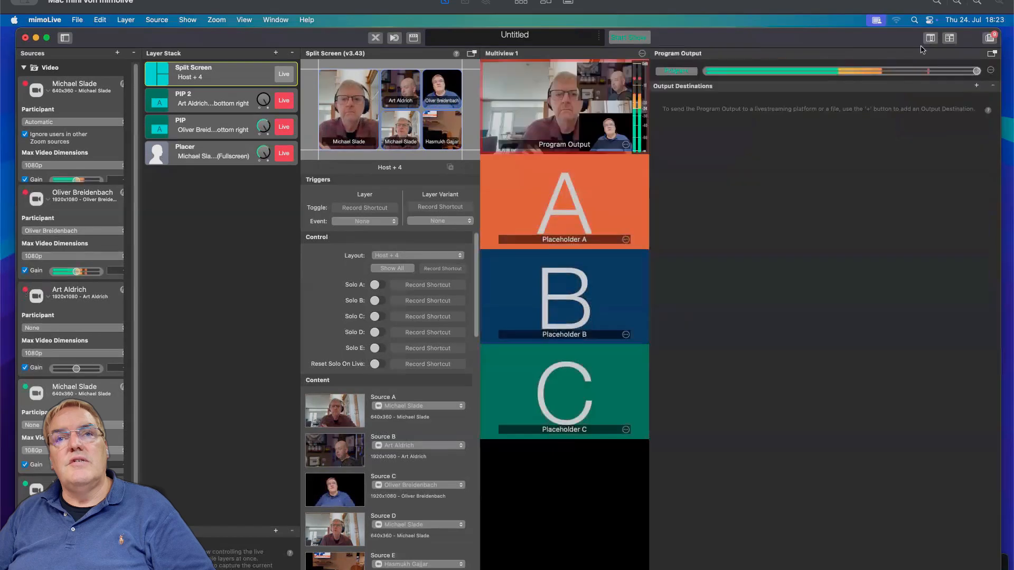
right_click(587, 240)
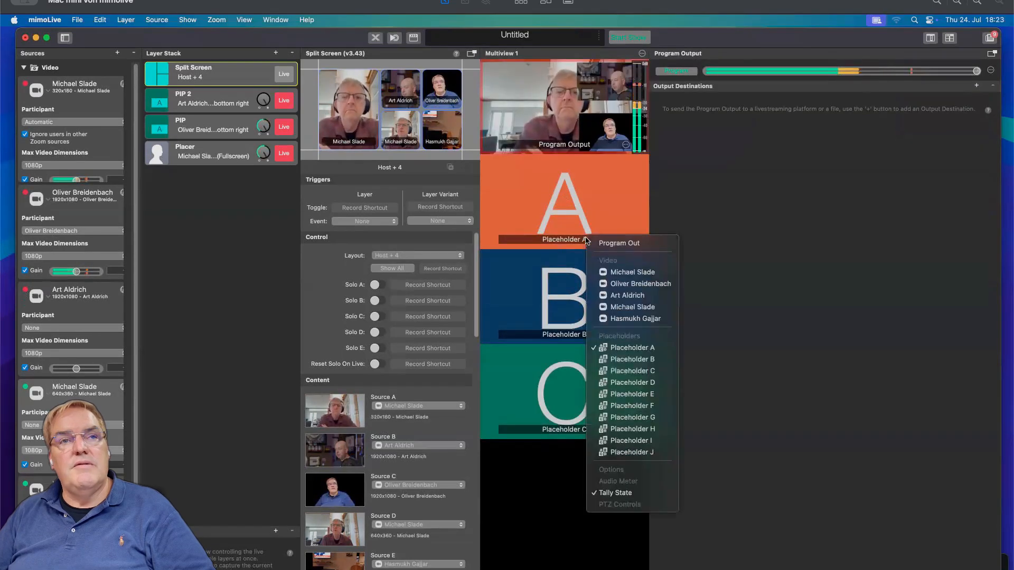
click(613, 318)
right_click(586, 341)
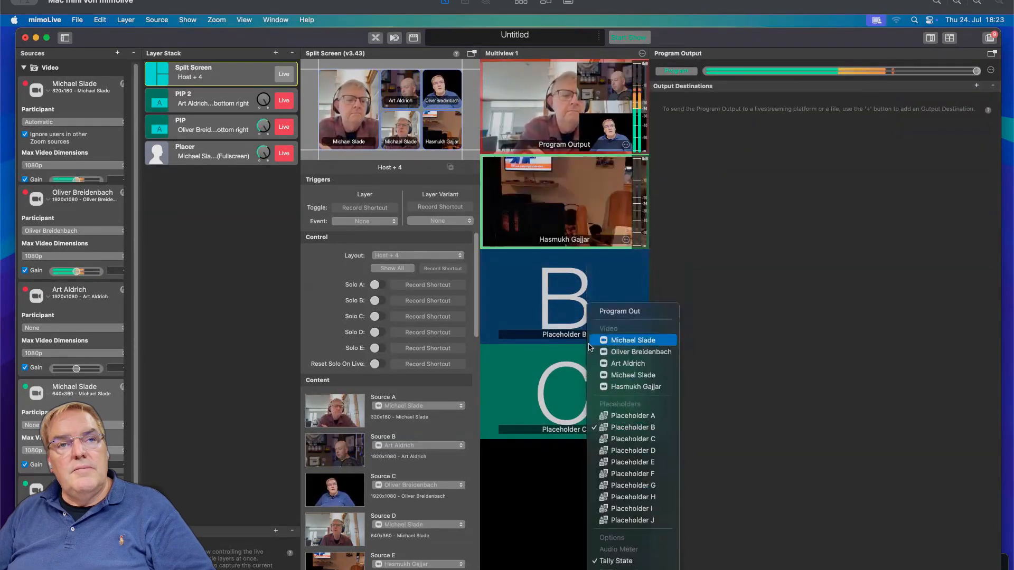
click(618, 376)
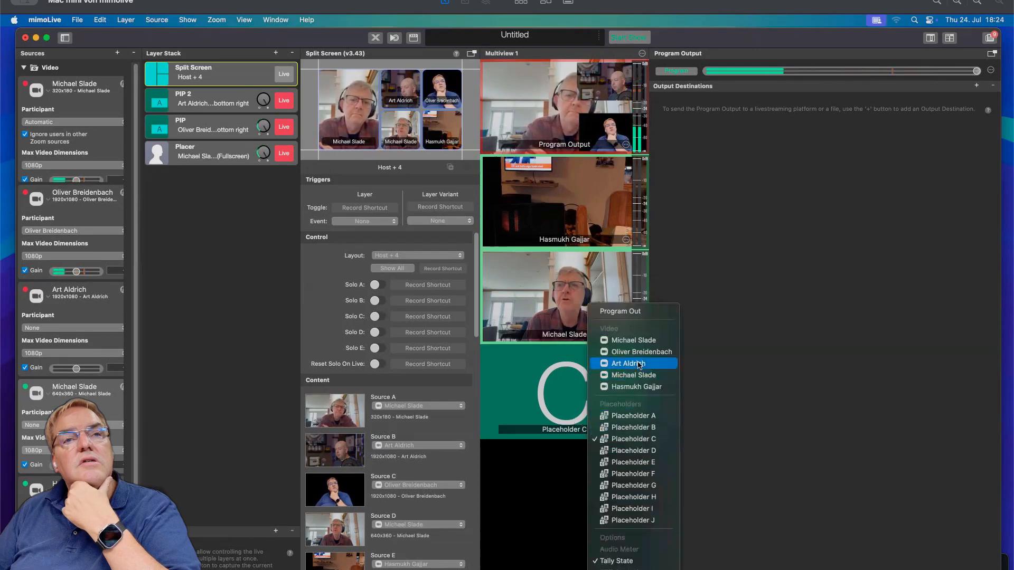
click(635, 386)
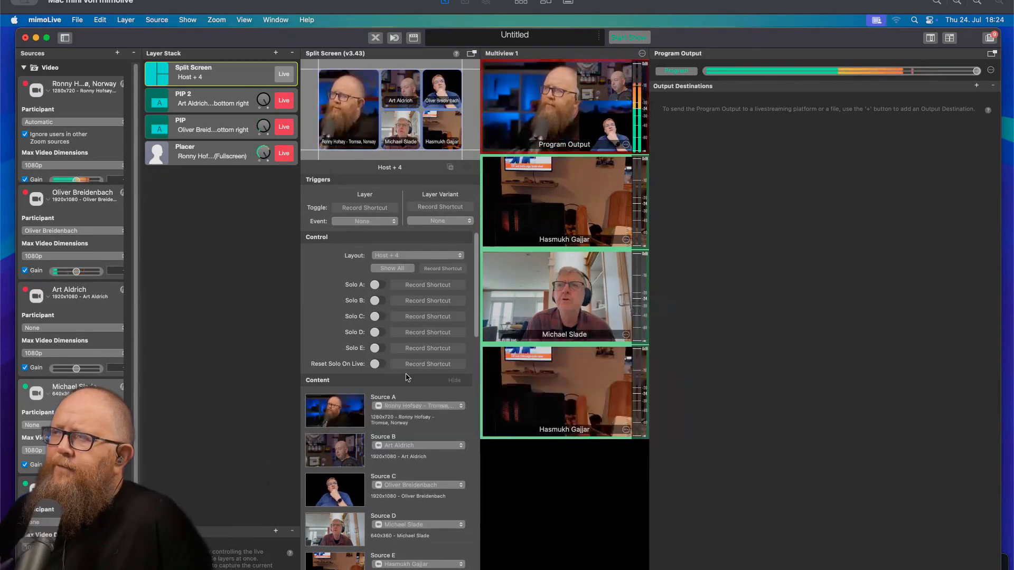
click(627, 431)
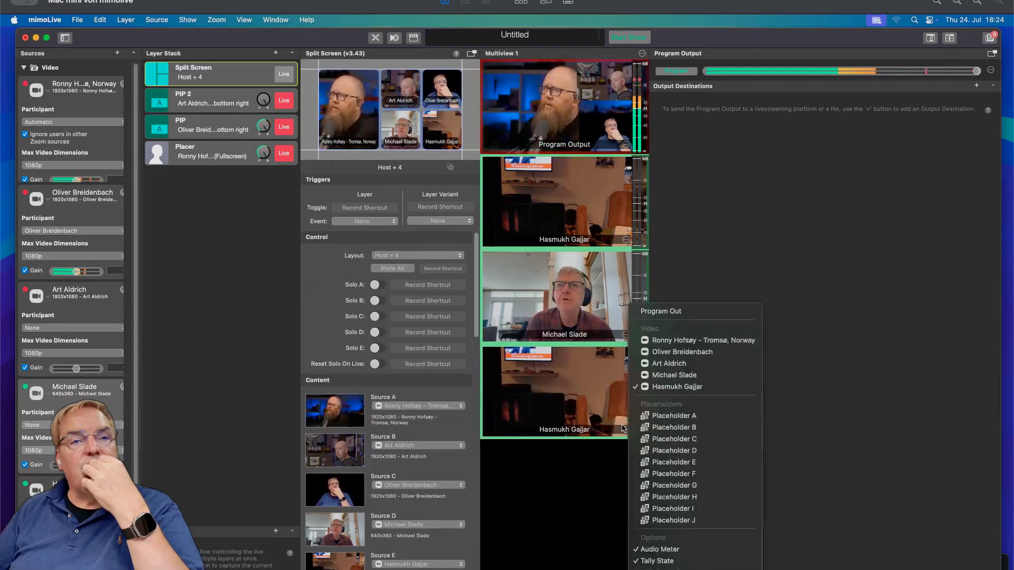
click(569, 372)
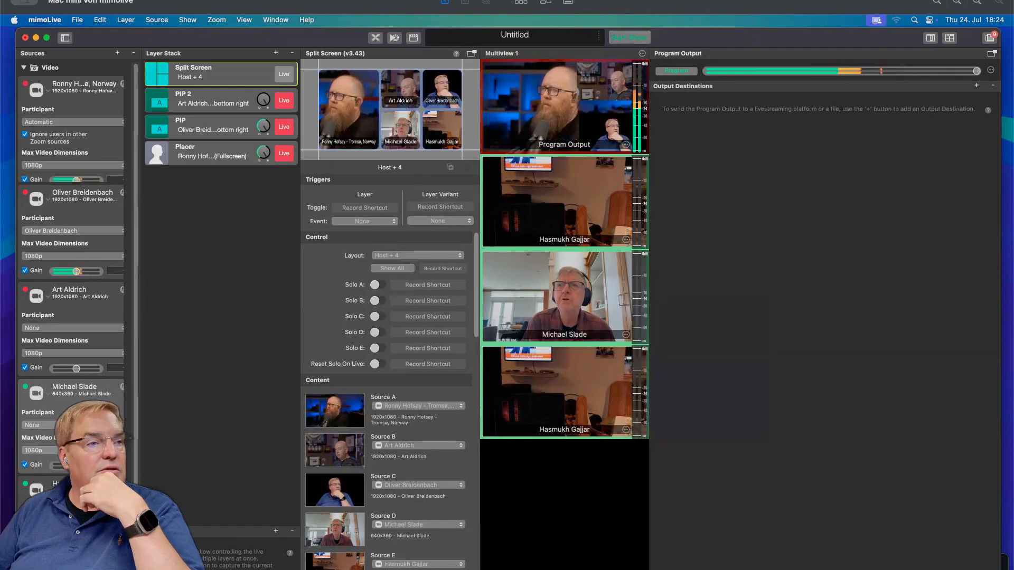
click(72, 523)
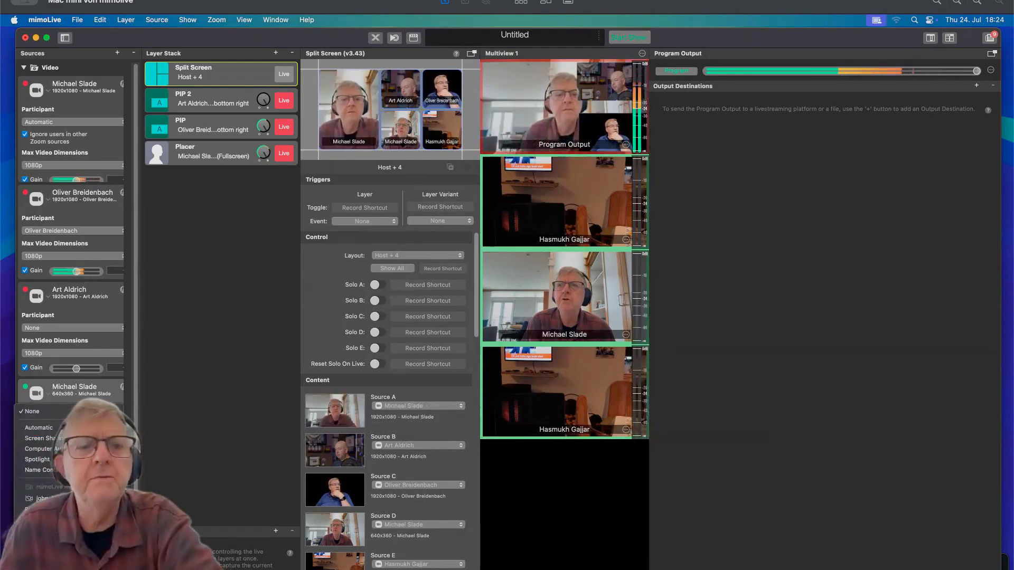
key(Escape)
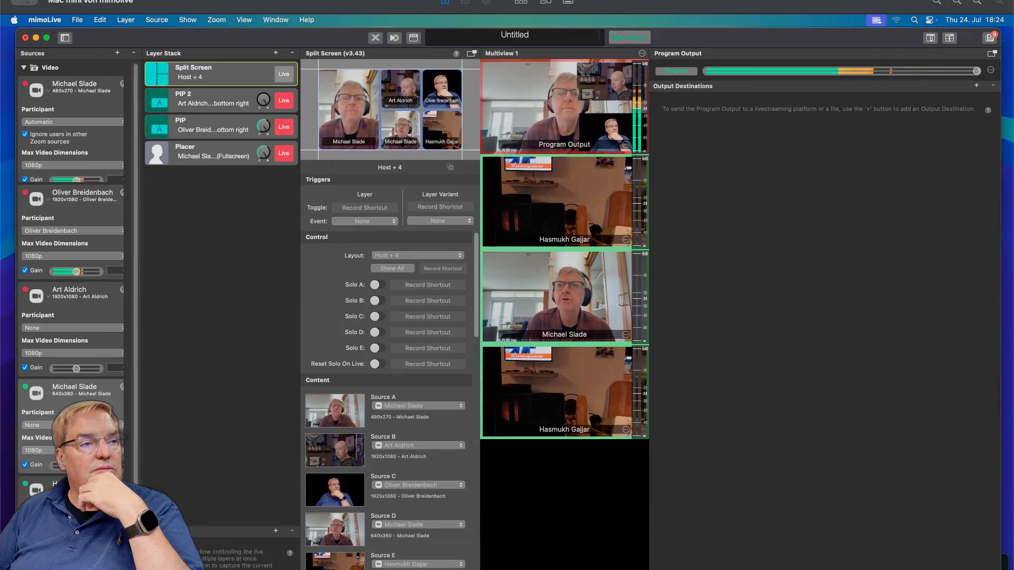
click(468, 448)
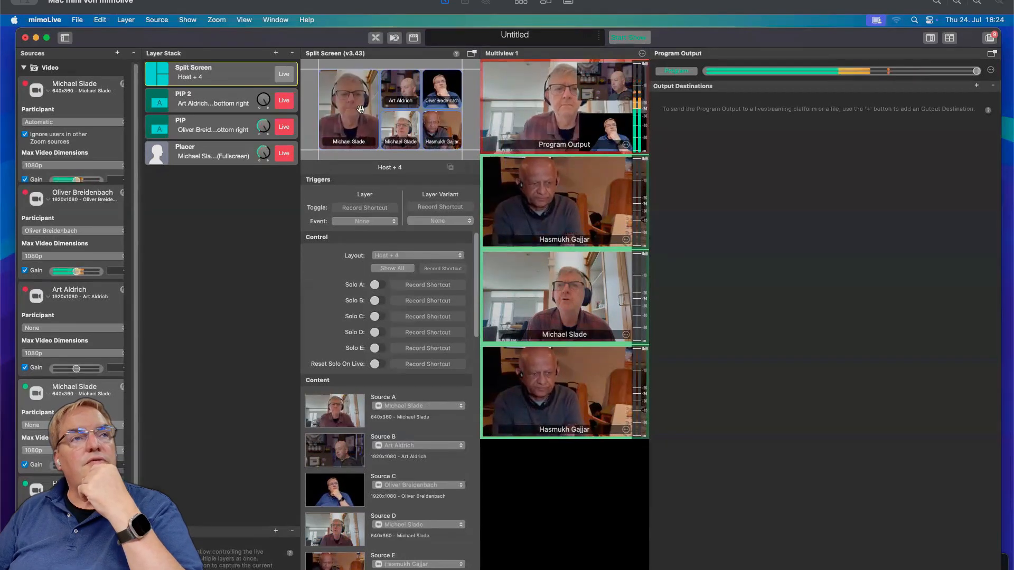
Add a Video Switcher layer by searching the layer library for switcher.
click(275, 55)
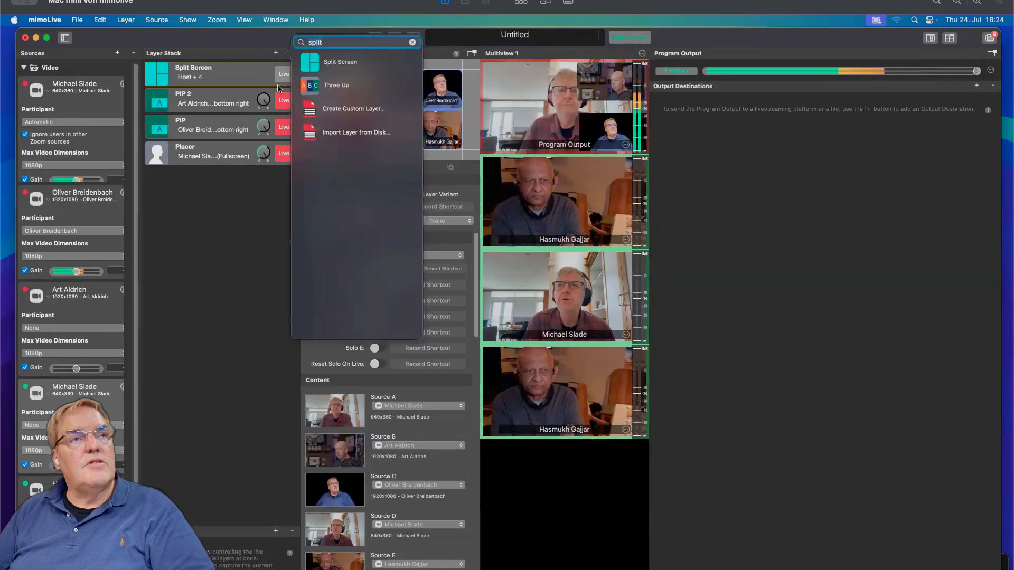
text(swit)
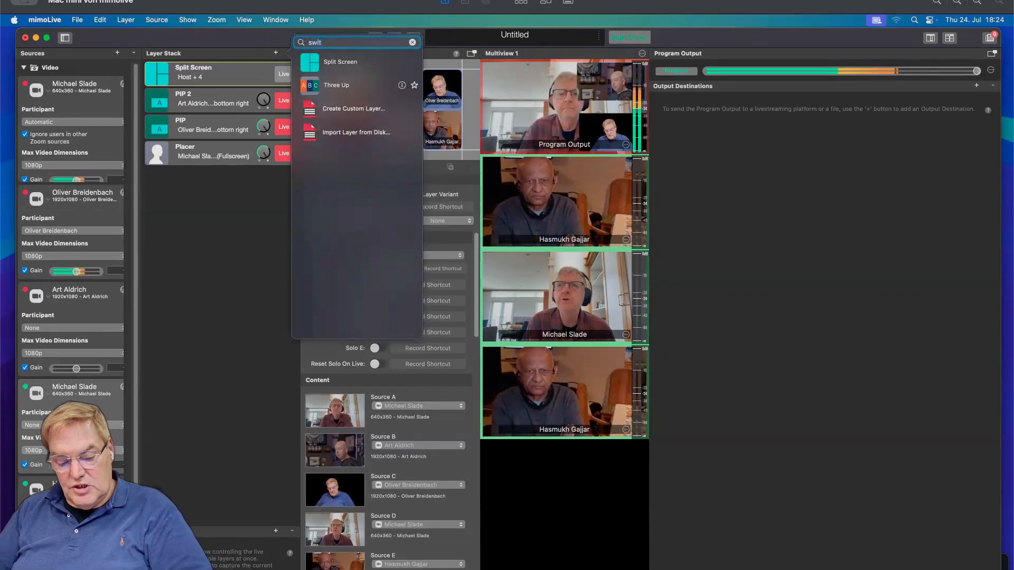
text(cher)
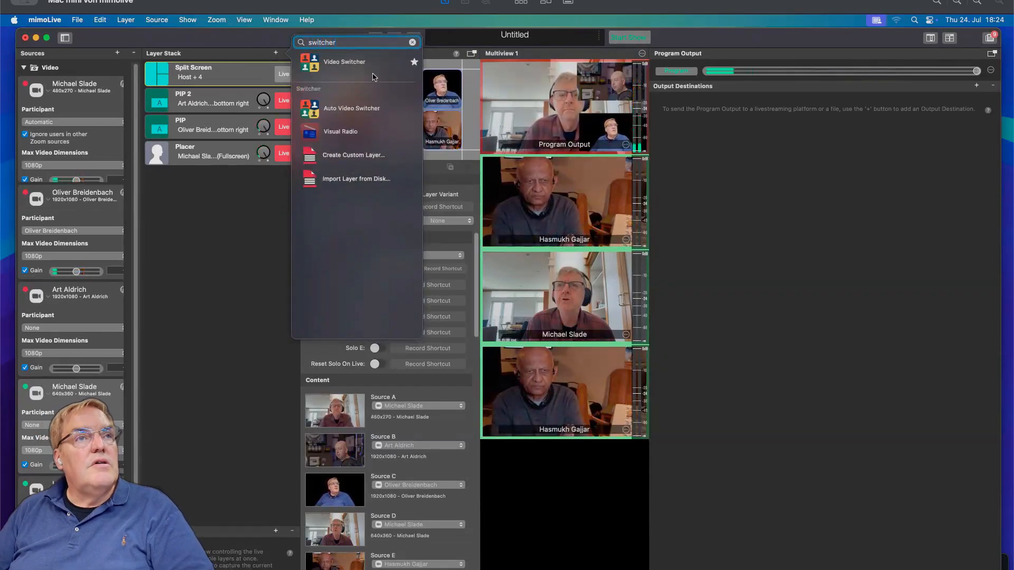
click(344, 71)
click(237, 242)
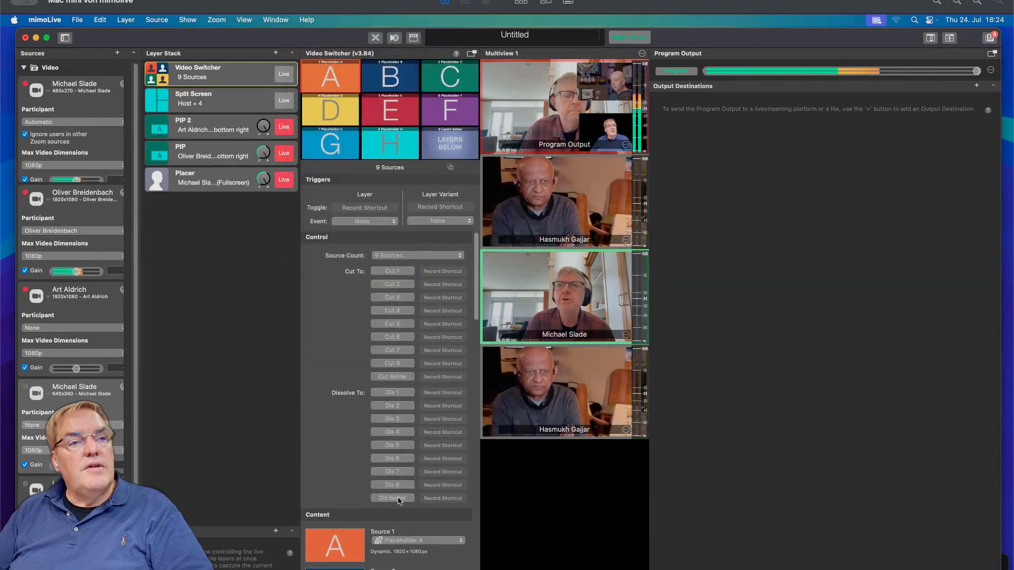
Set the Video Switcher's Source 1 to the fifth Zoom source.
scroll(398, 496, down, 10)
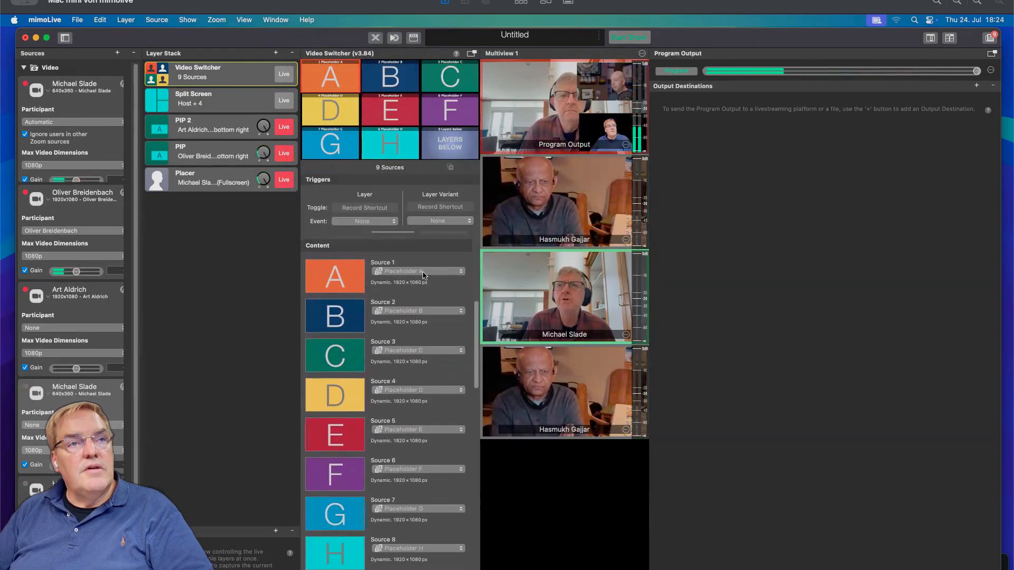
click(434, 263)
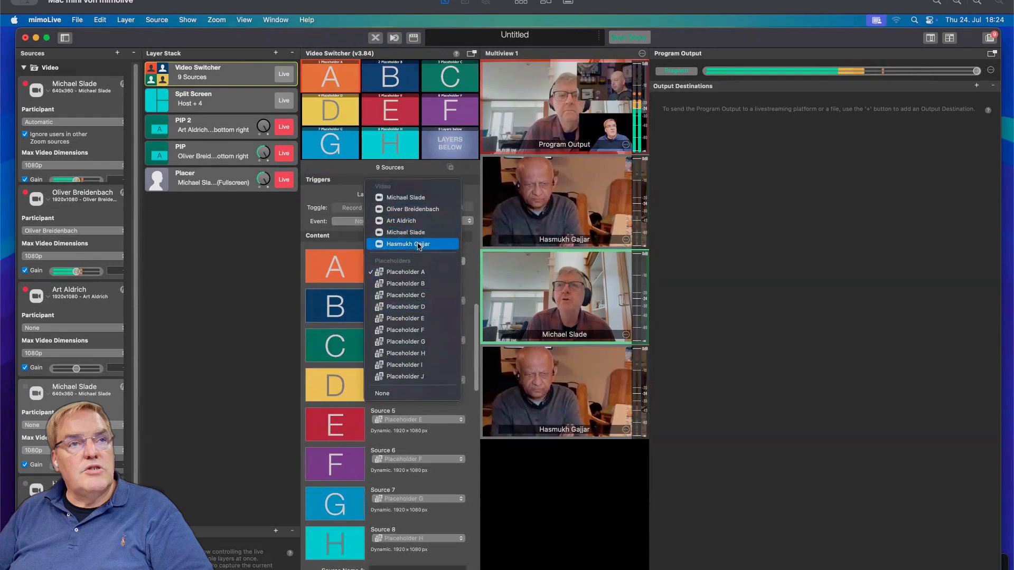
click(422, 244)
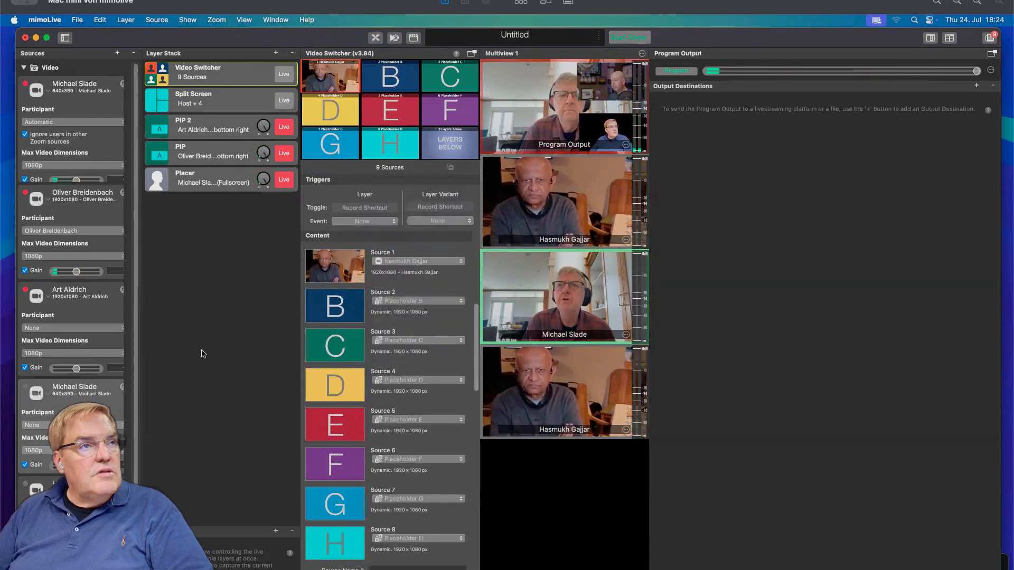
scroll(71, 264, down, 1)
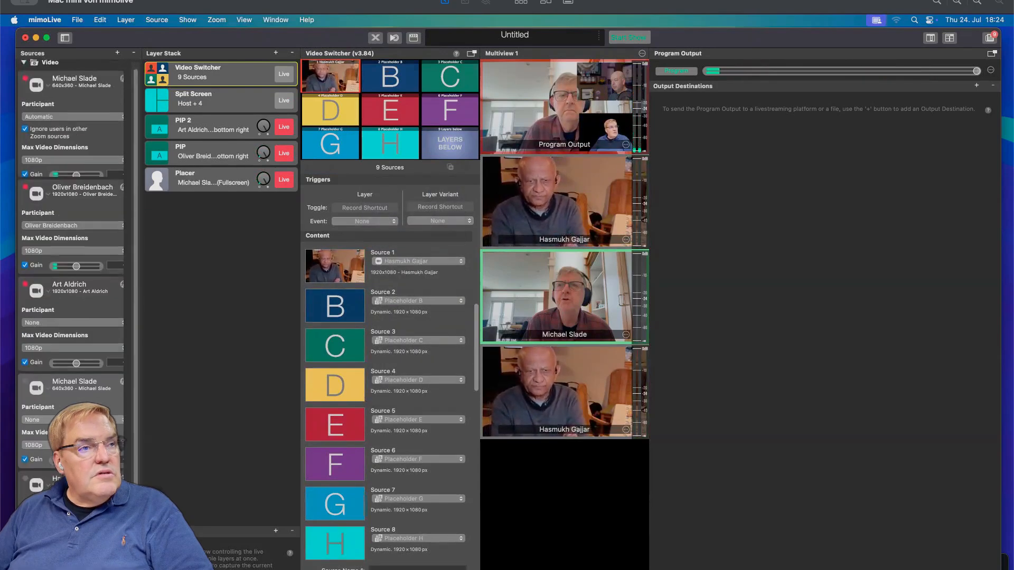
scroll(71, 264, up, 1)
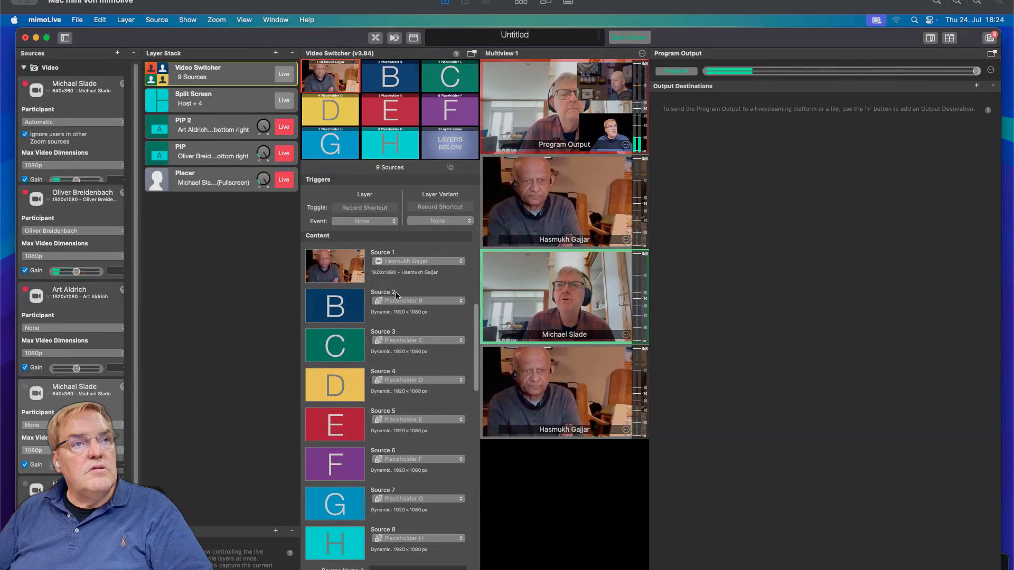
Put the Video Switcher live and cut to source B, then back to source 1.
click(283, 73)
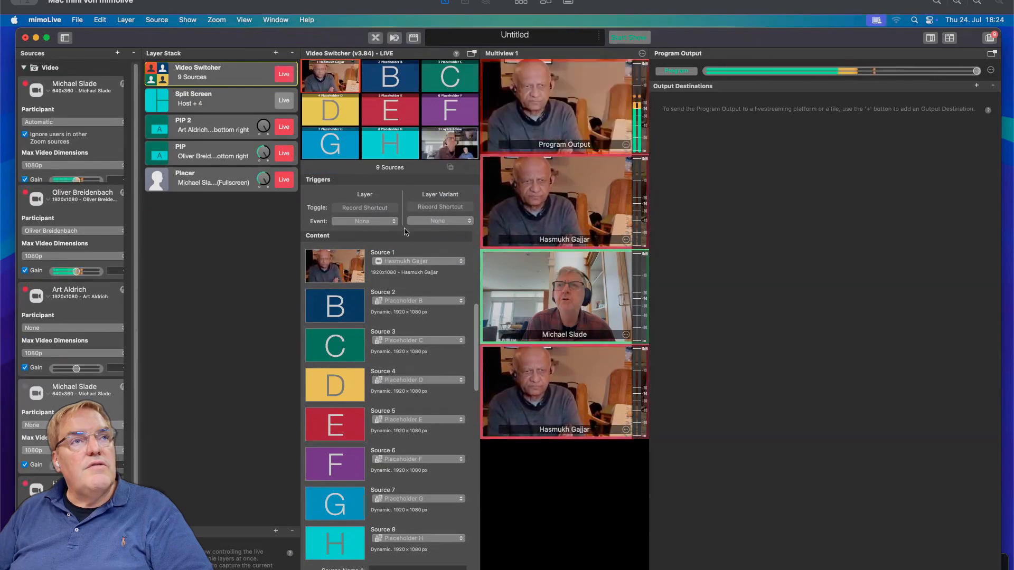
click(392, 83)
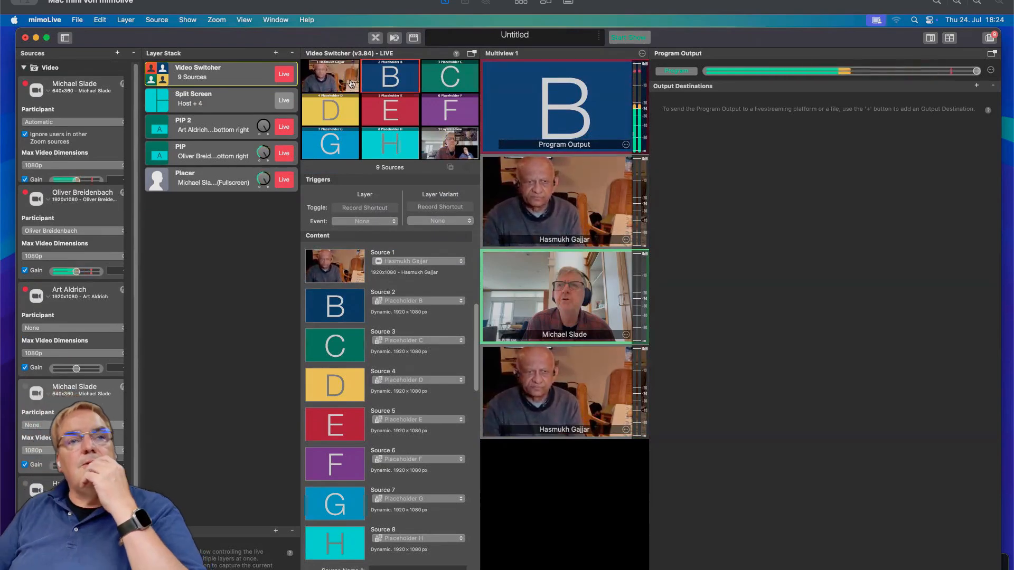
click(351, 83)
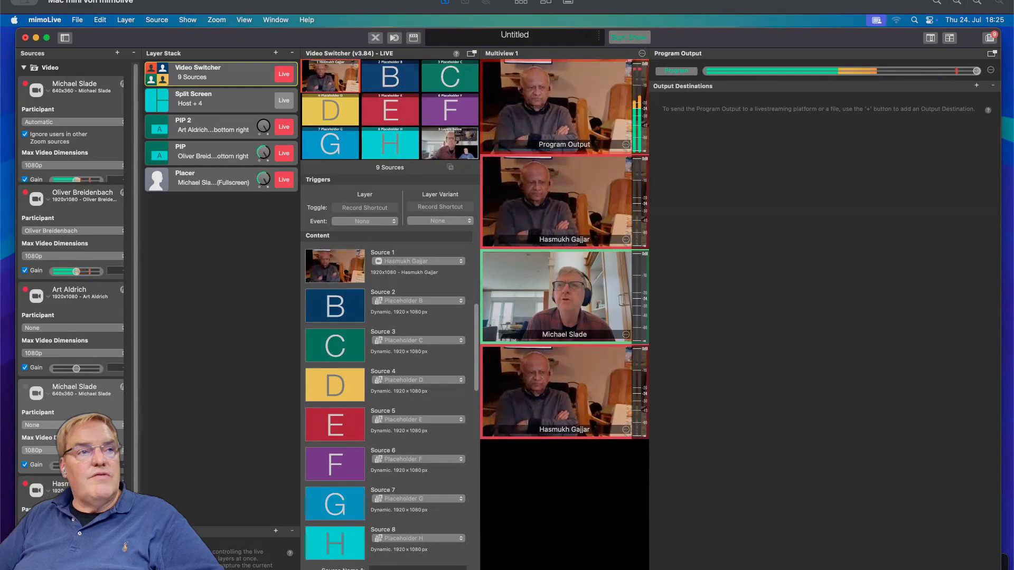
Set the third Zoom source's participant back to its named attendee and take the Video Switcher off air.
click(71, 328)
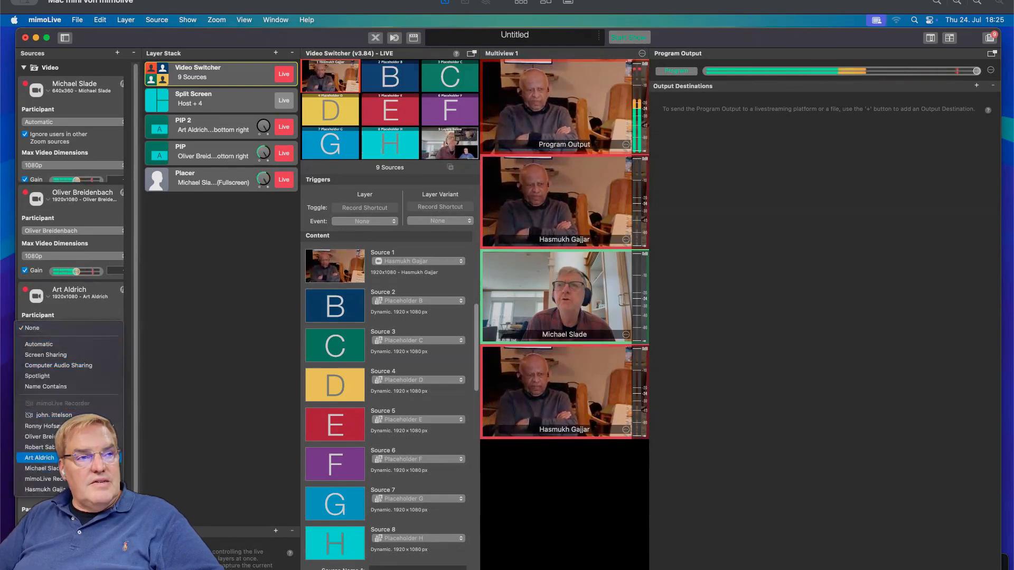
click(40, 458)
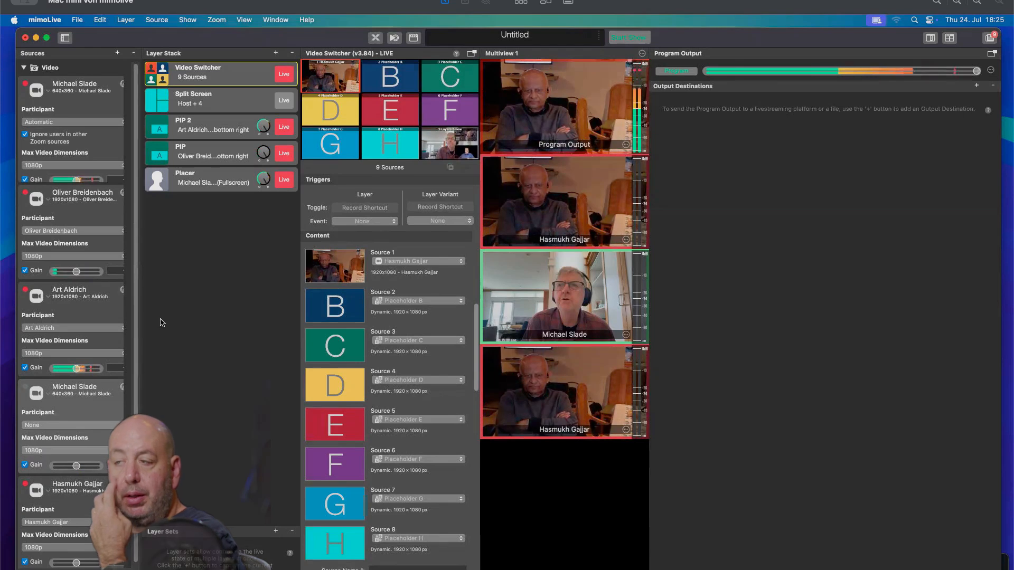
click(283, 75)
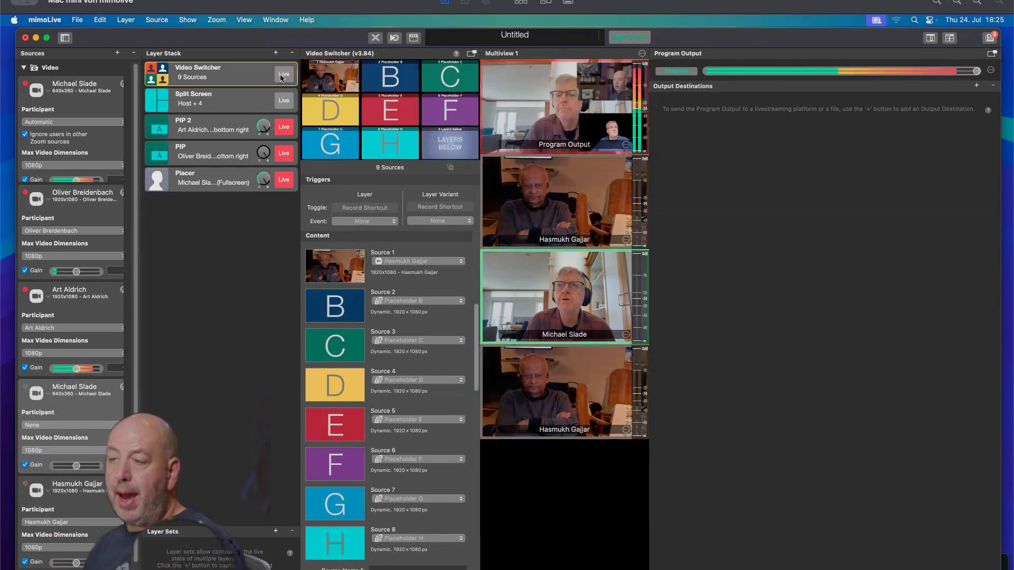
Toggle the PIP 2 layer off air and live again, then select PIP 2 and the Split Screen layer.
click(286, 127)
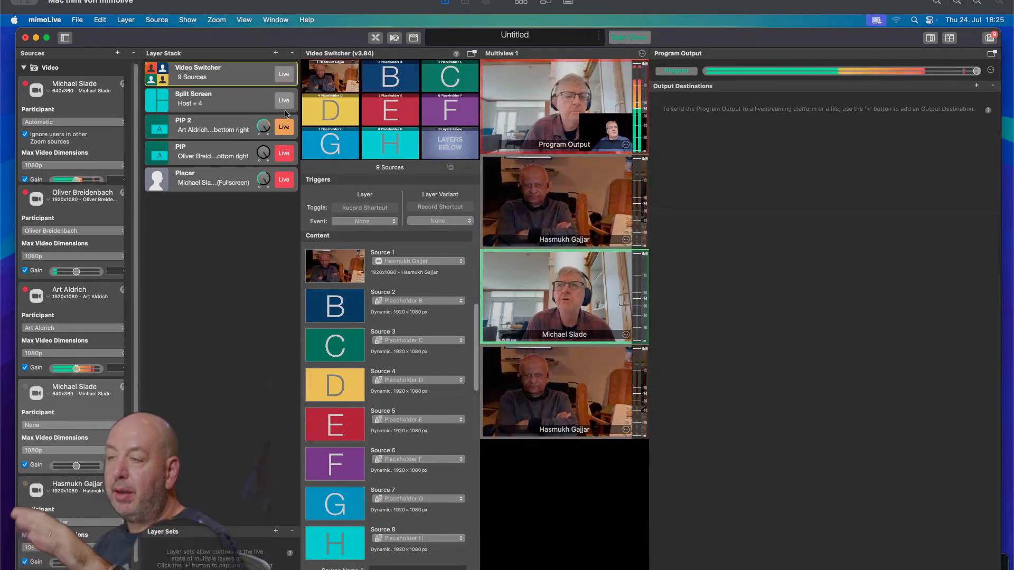
click(285, 126)
click(295, 135)
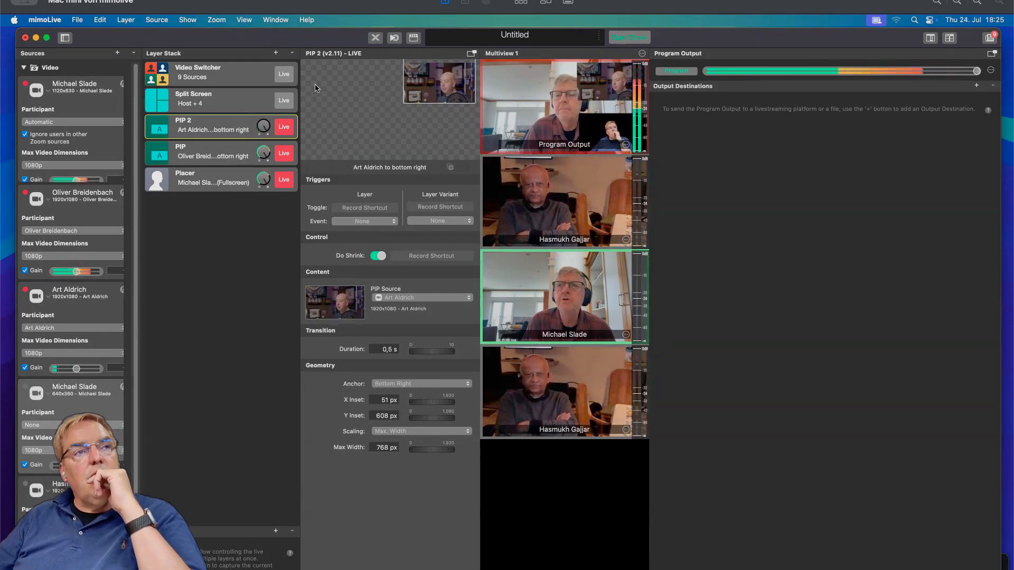
click(250, 101)
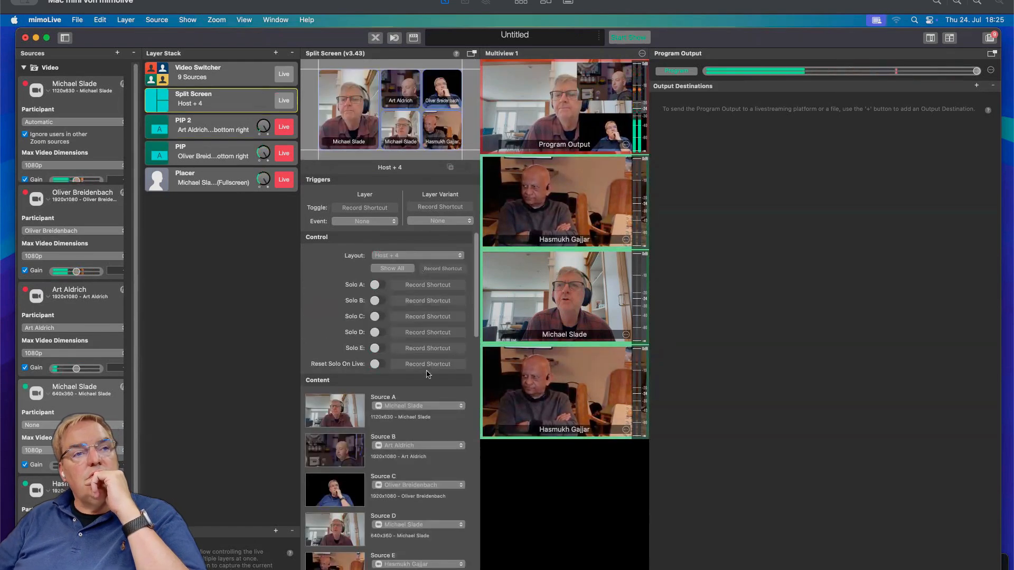
Put the Split Screen layer live and toggle the PIP layers off air and back live.
scroll(363, 350, down, 1)
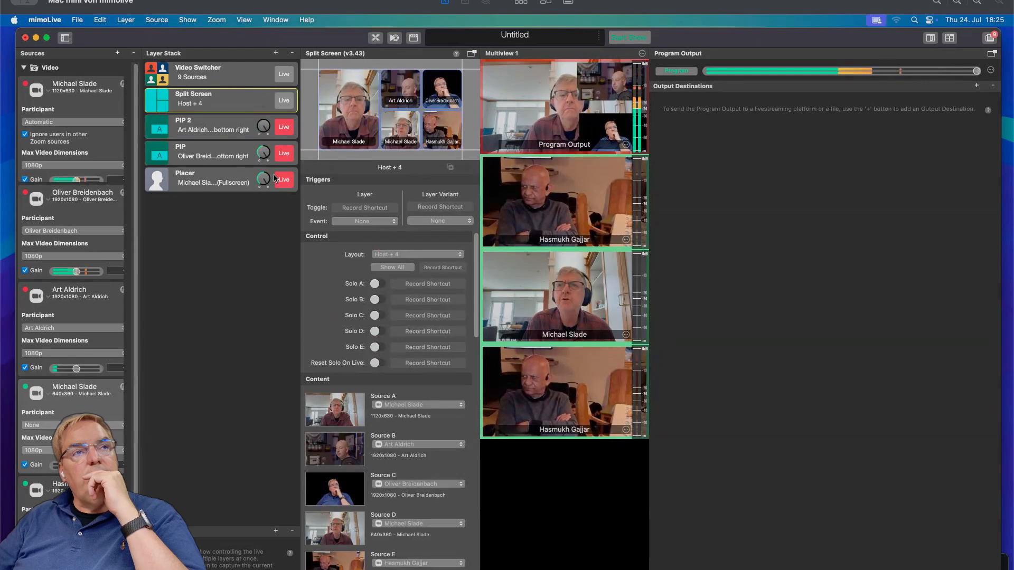
click(284, 101)
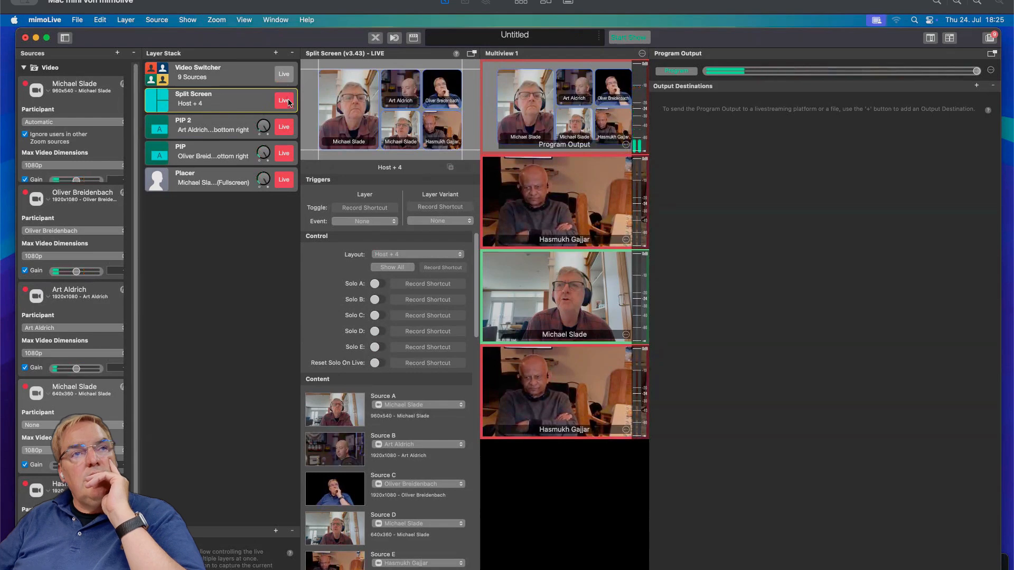
click(284, 154)
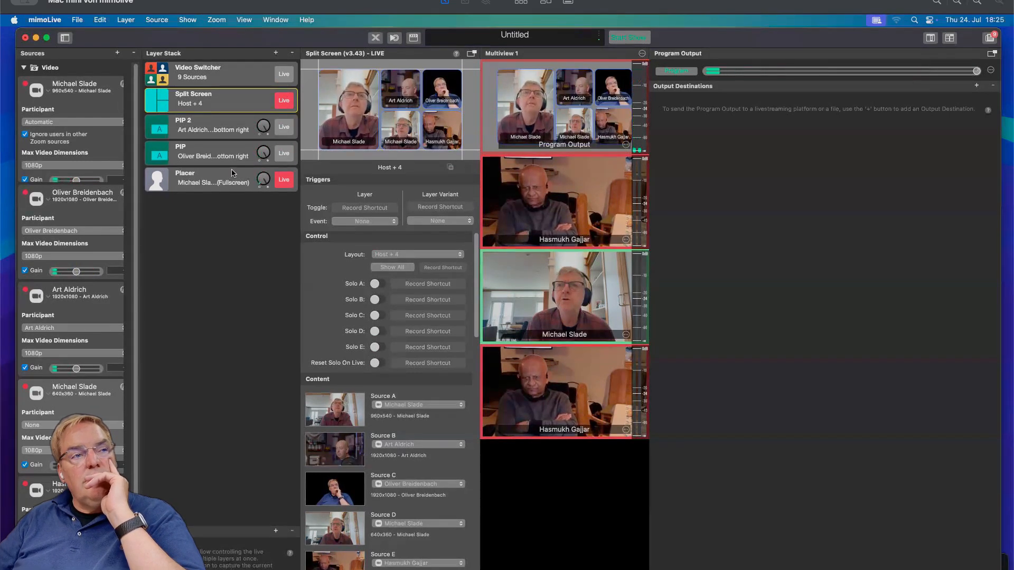
click(283, 128)
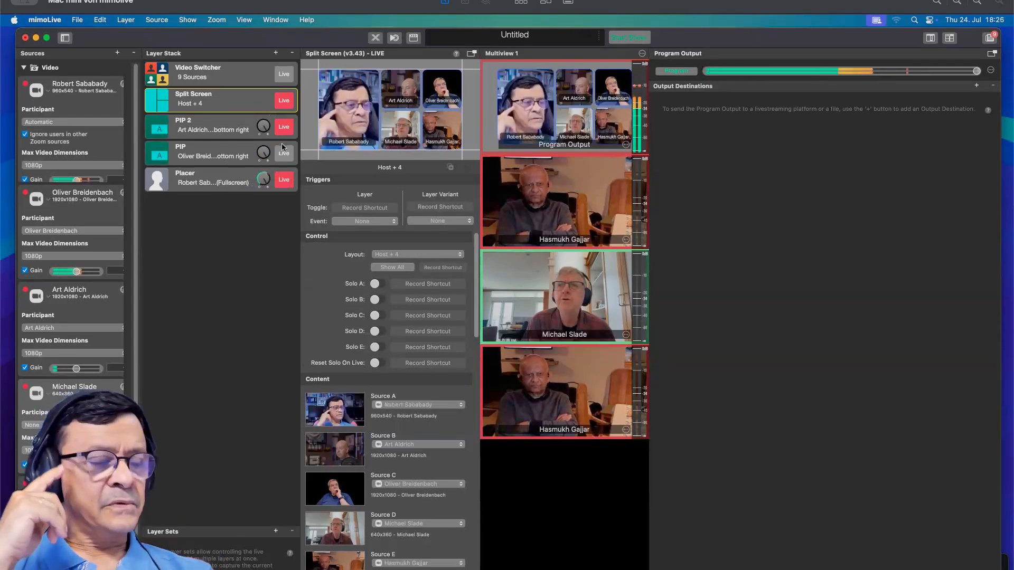
click(283, 150)
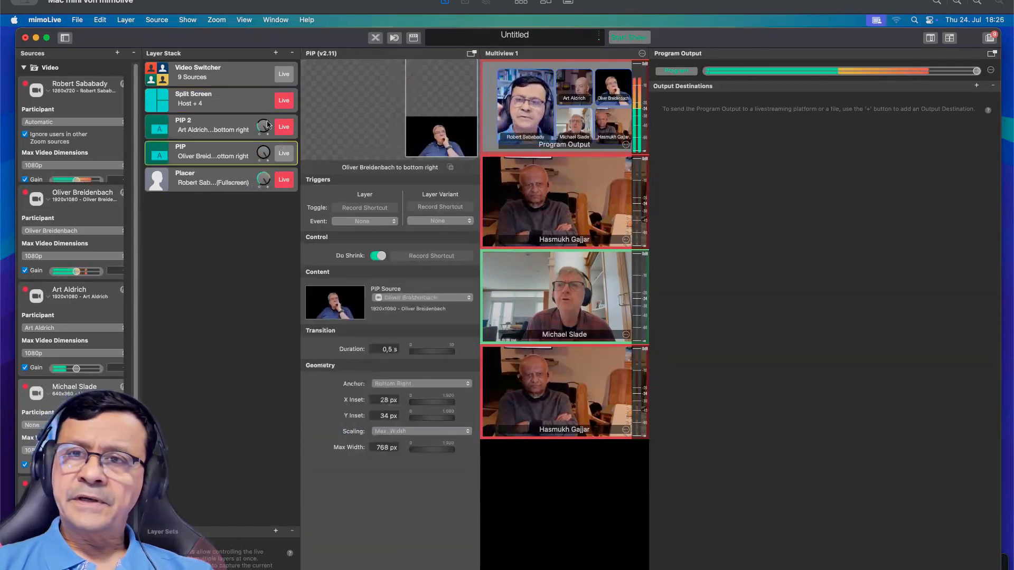
Search the layer library for switcher layers.
click(249, 99)
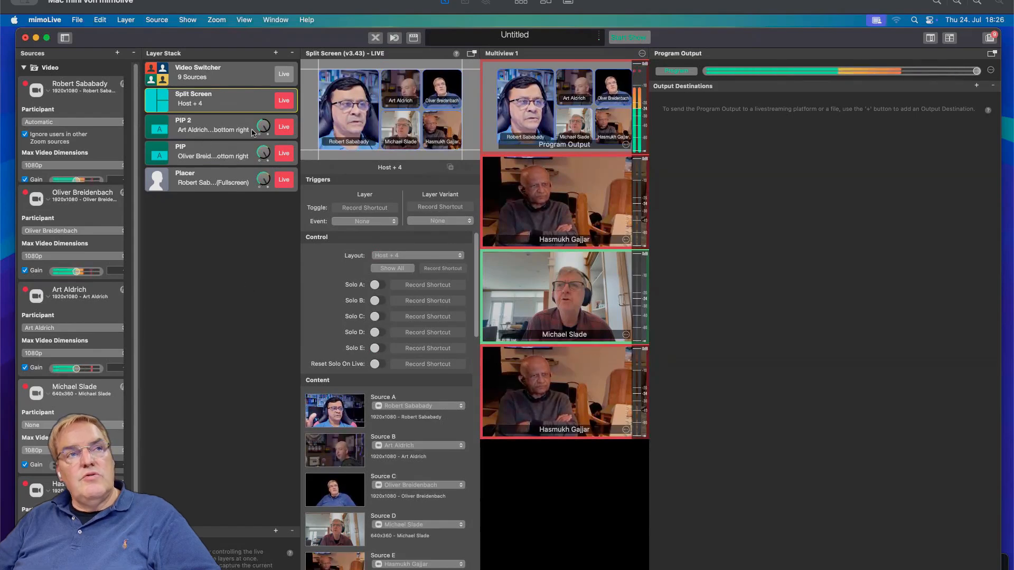
click(275, 53)
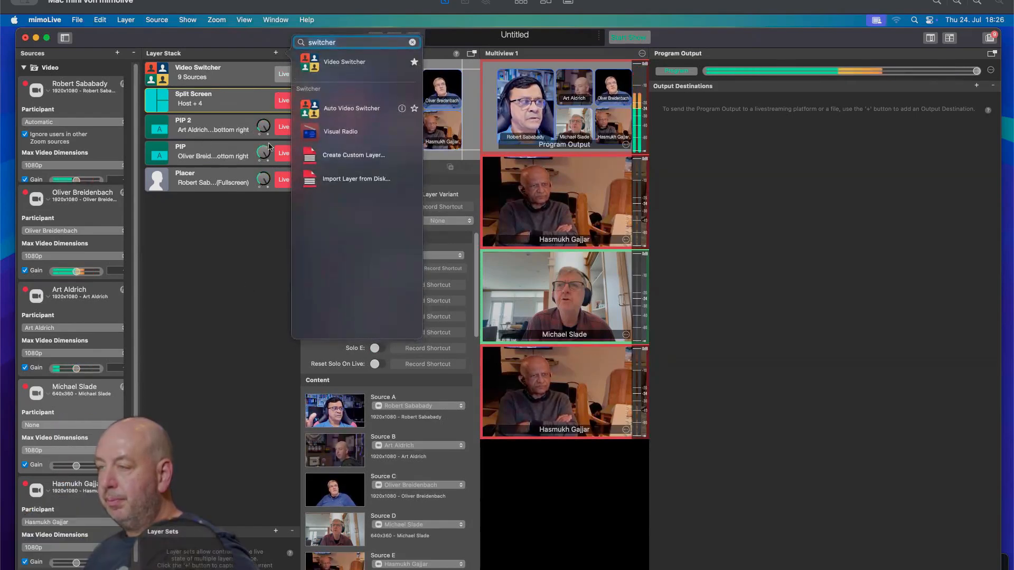
click(238, 217)
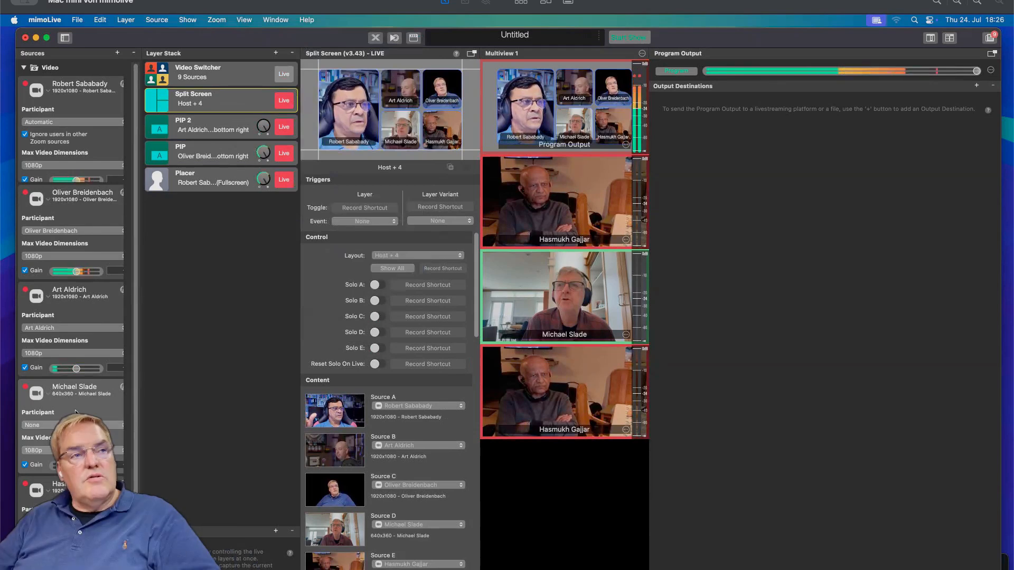
Add a Placer layer from the fourth Zoom source and put it live in place of Split Screen.
drag(81, 405, 205, 368)
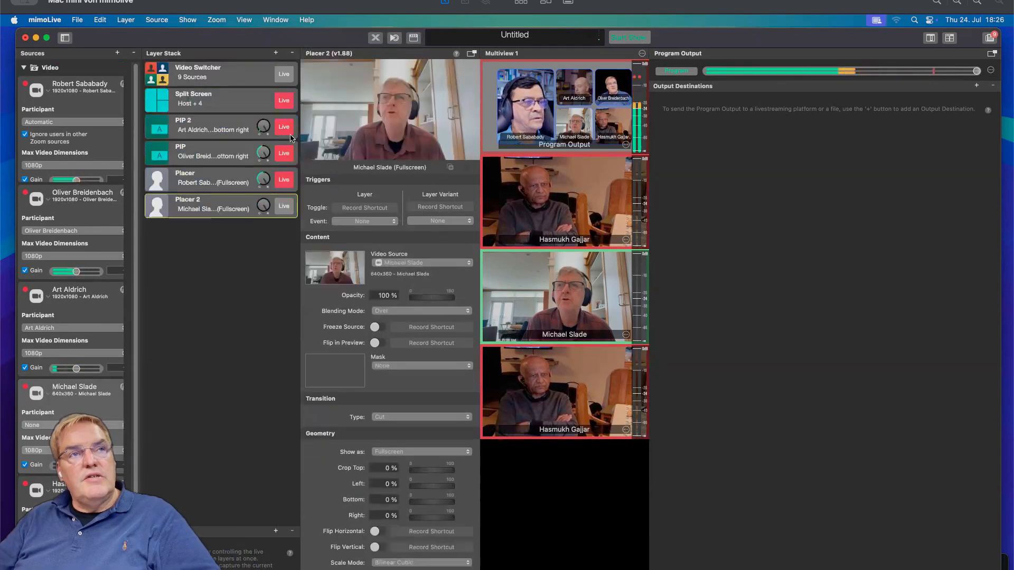
click(284, 101)
click(284, 206)
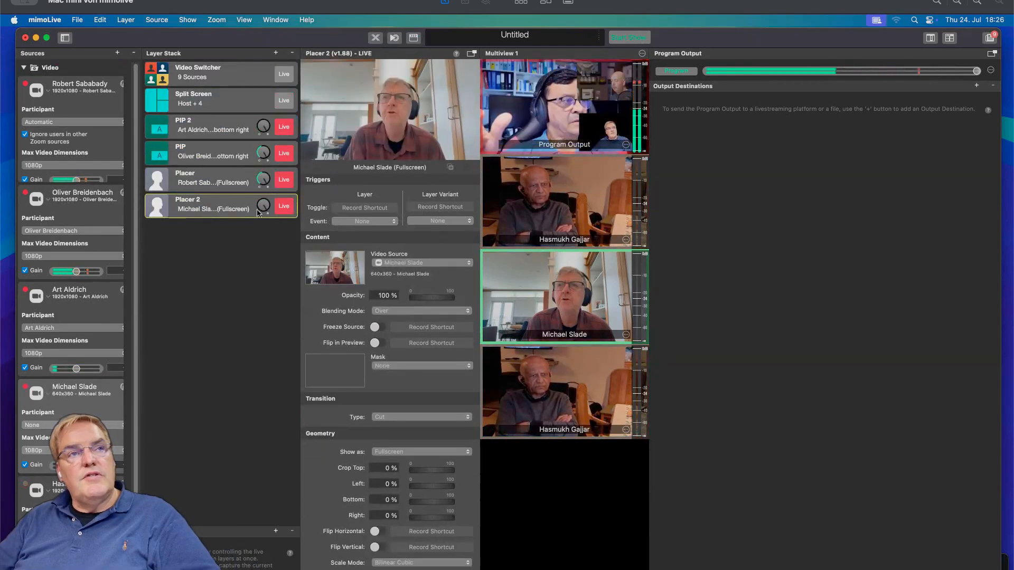
Toggle the Placer 2 layer off air, live again, and off air.
click(283, 207)
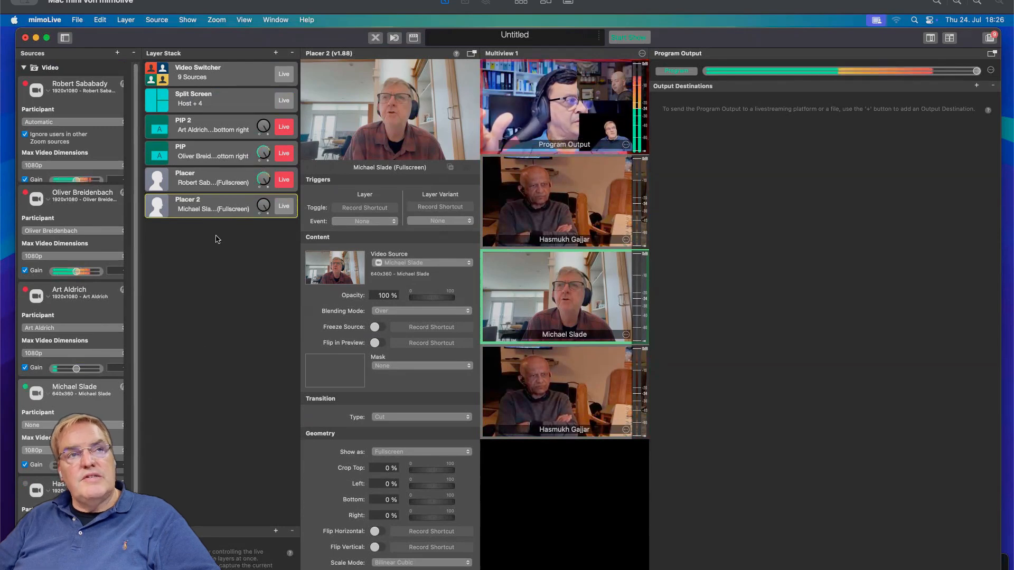
click(284, 207)
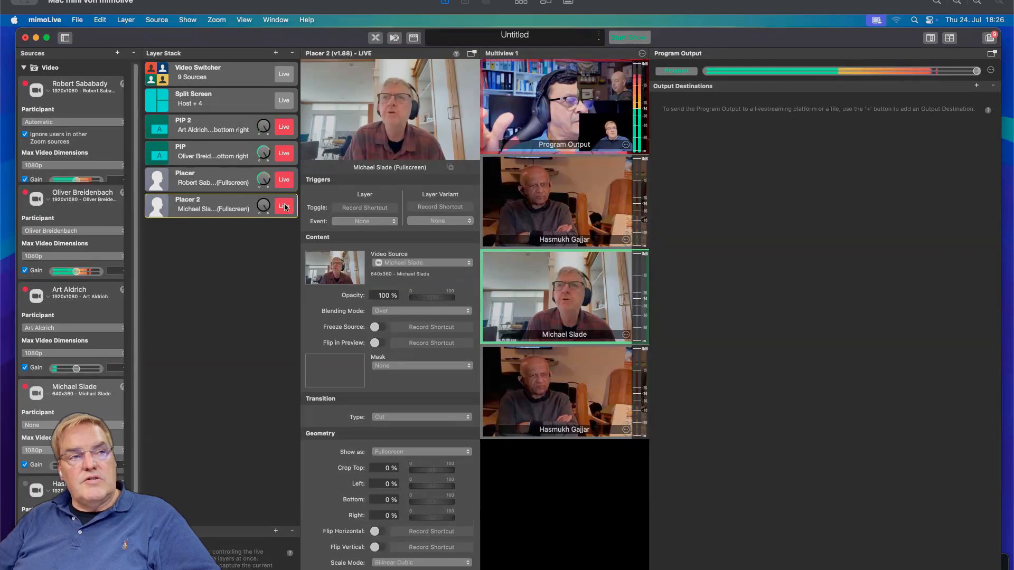
click(285, 208)
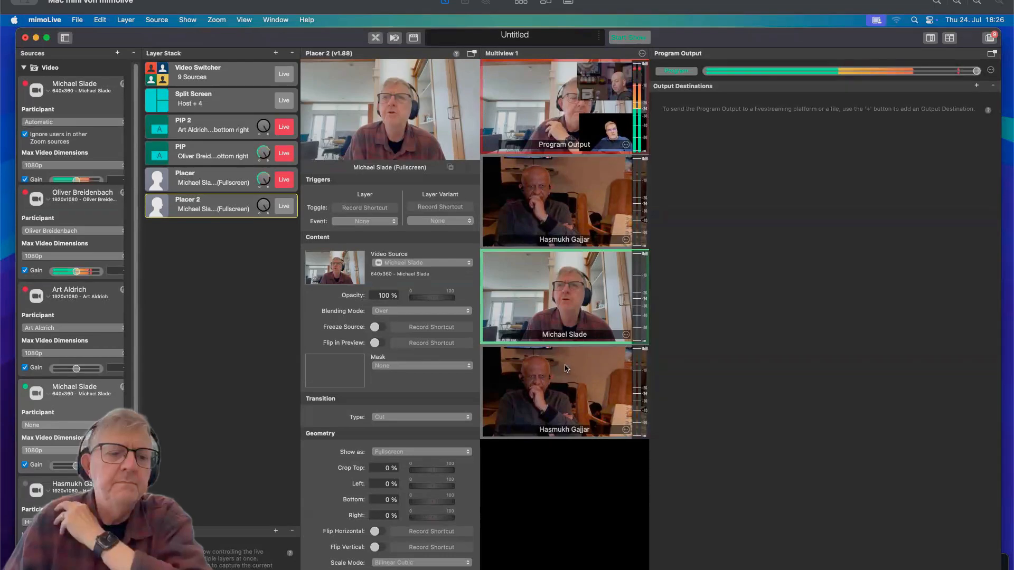
Set the fourth Zoom source's participant to a different named attendee.
click(97, 425)
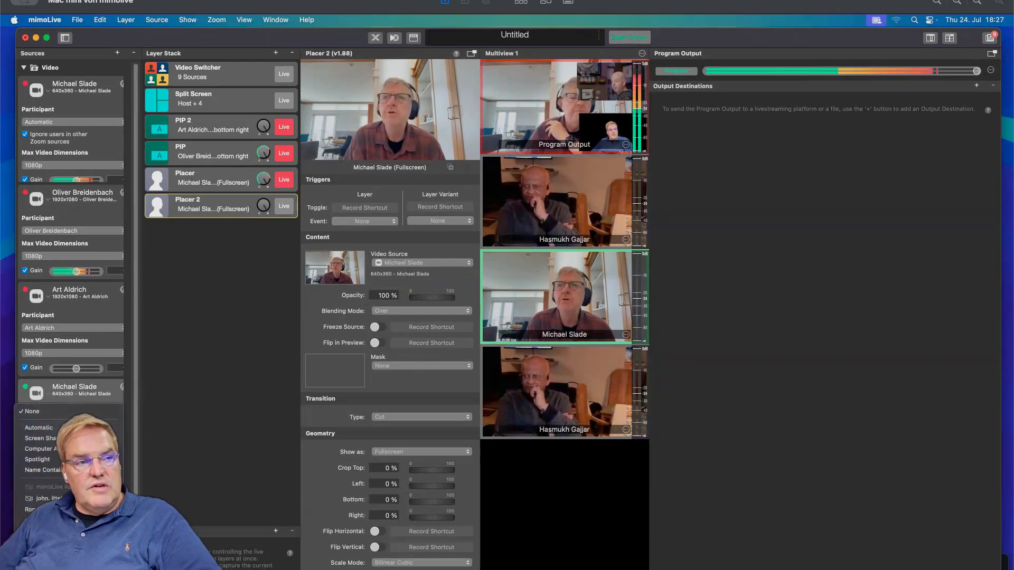
click(79, 532)
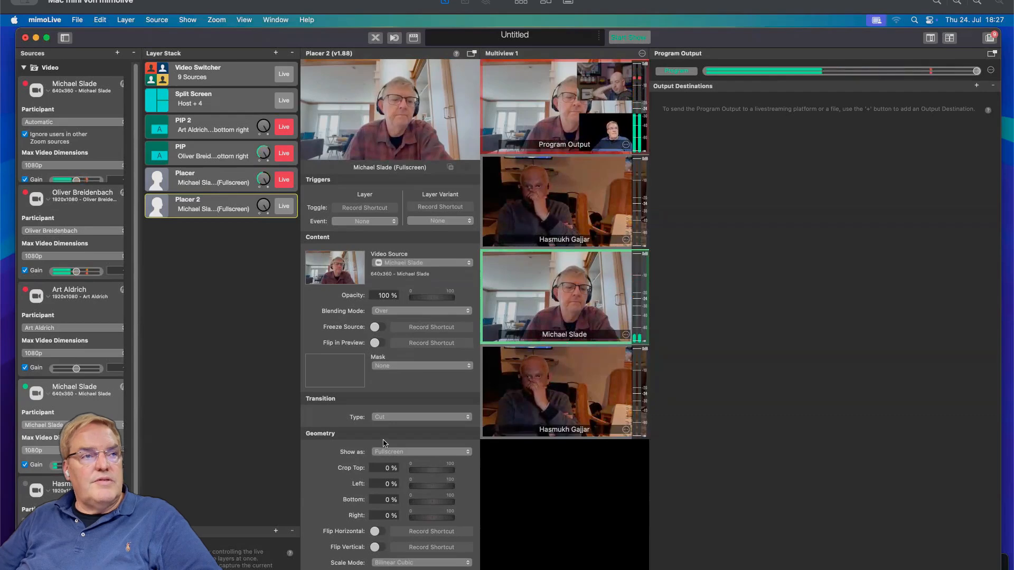
click(43, 424)
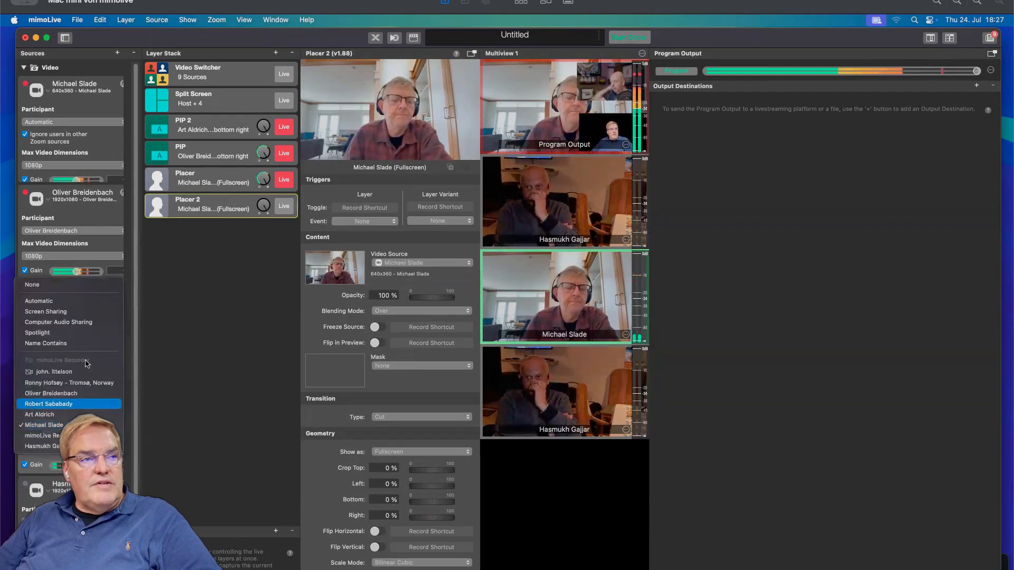
click(78, 285)
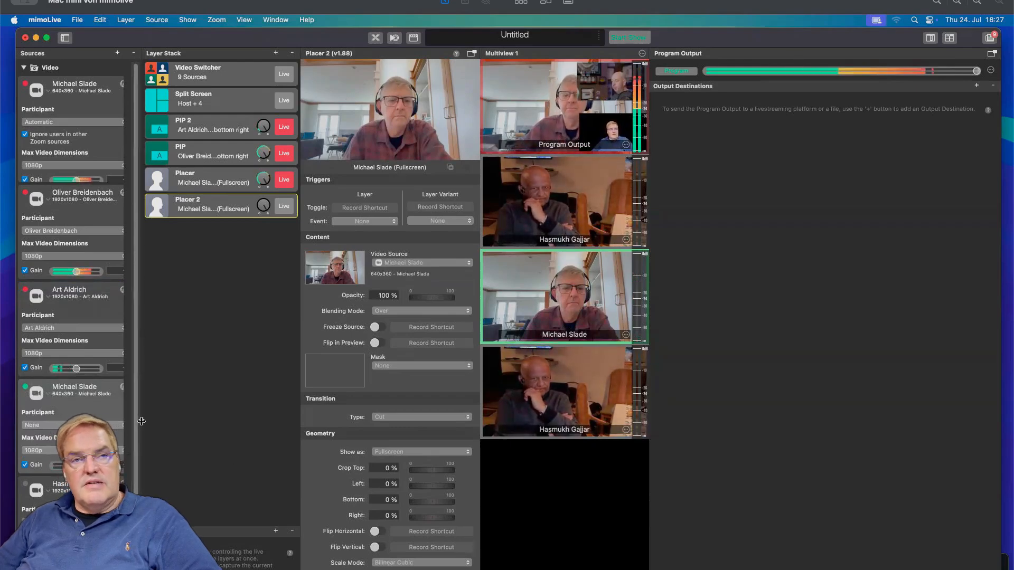
click(90, 425)
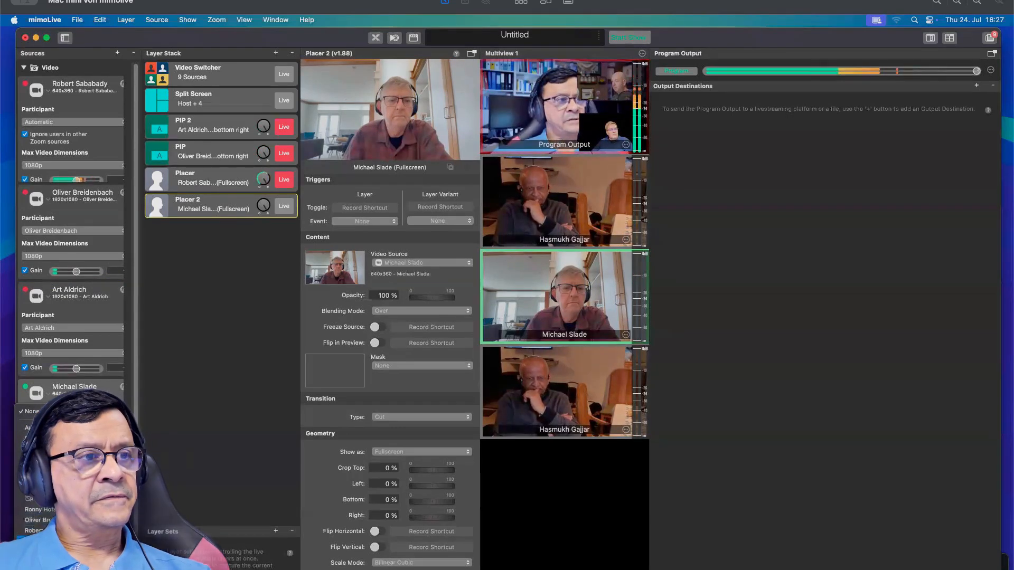
click(52, 530)
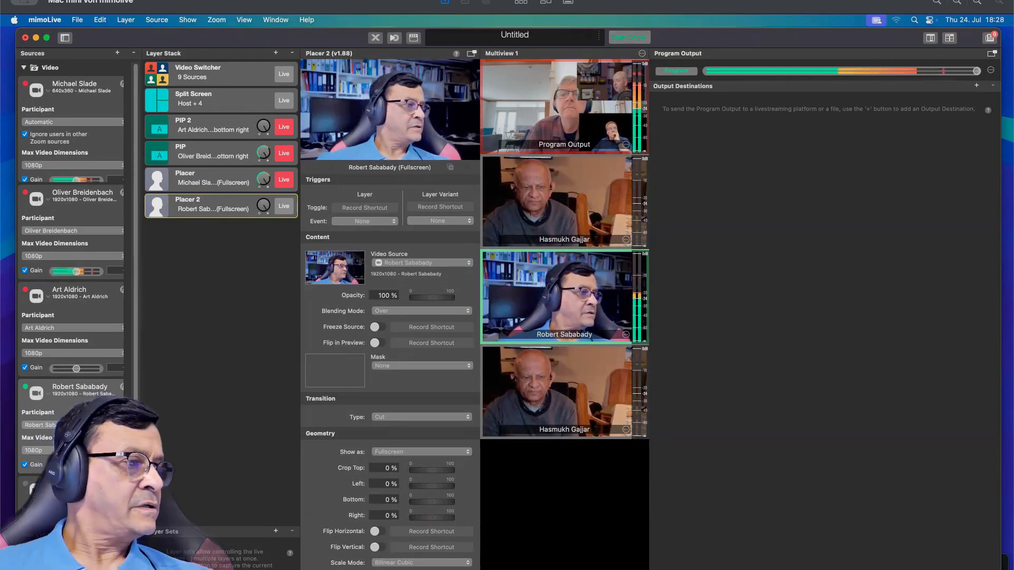
click(79, 425)
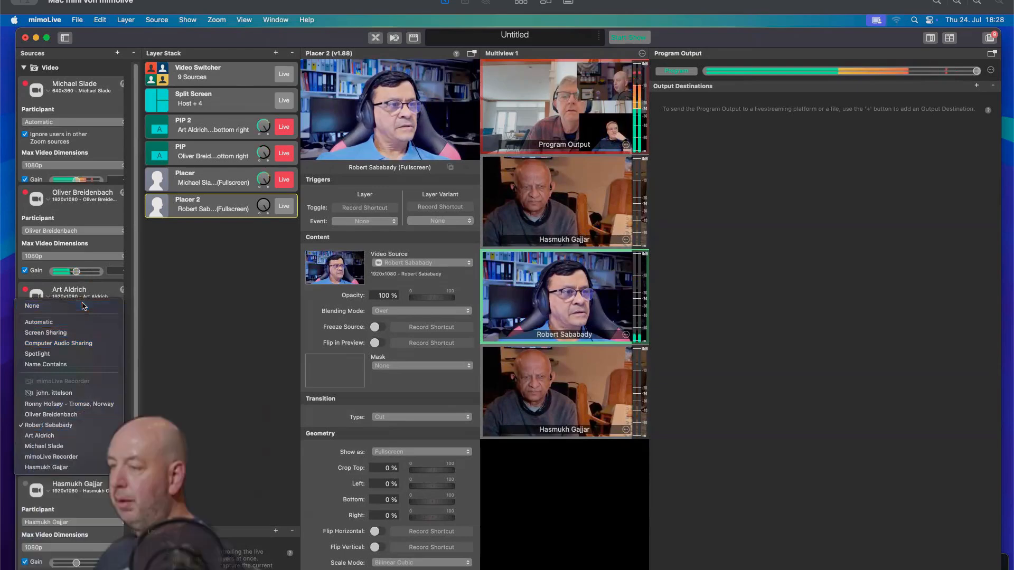
click(231, 373)
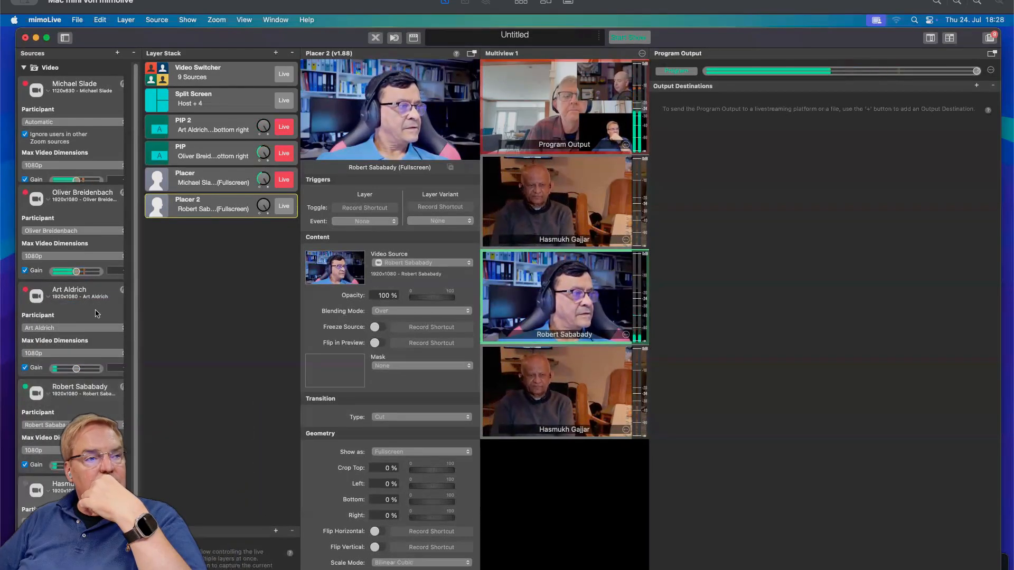
Delete the extra Zoom sources from the Sources list, confirming removal of sources still in use.
click(134, 53)
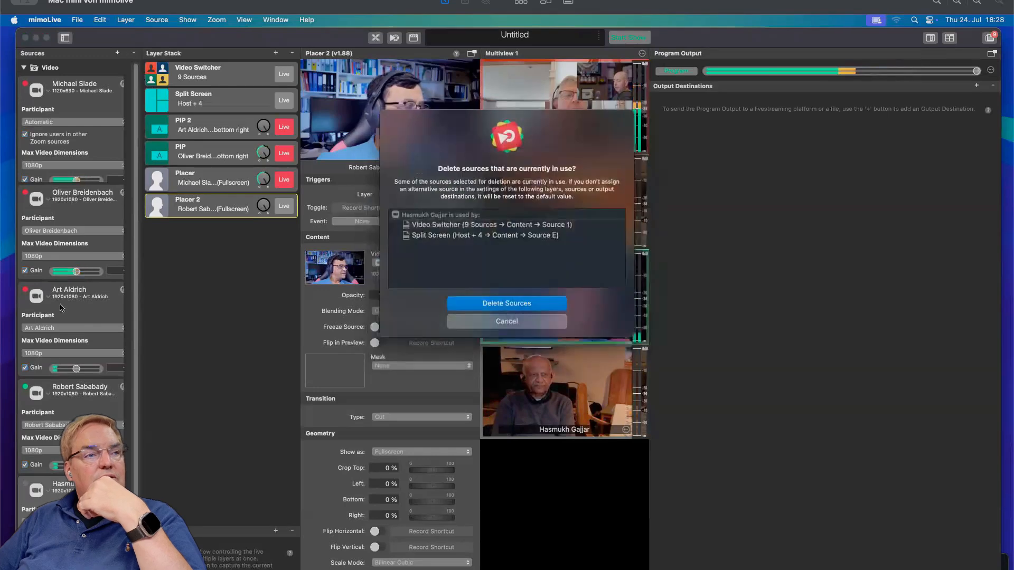
click(538, 309)
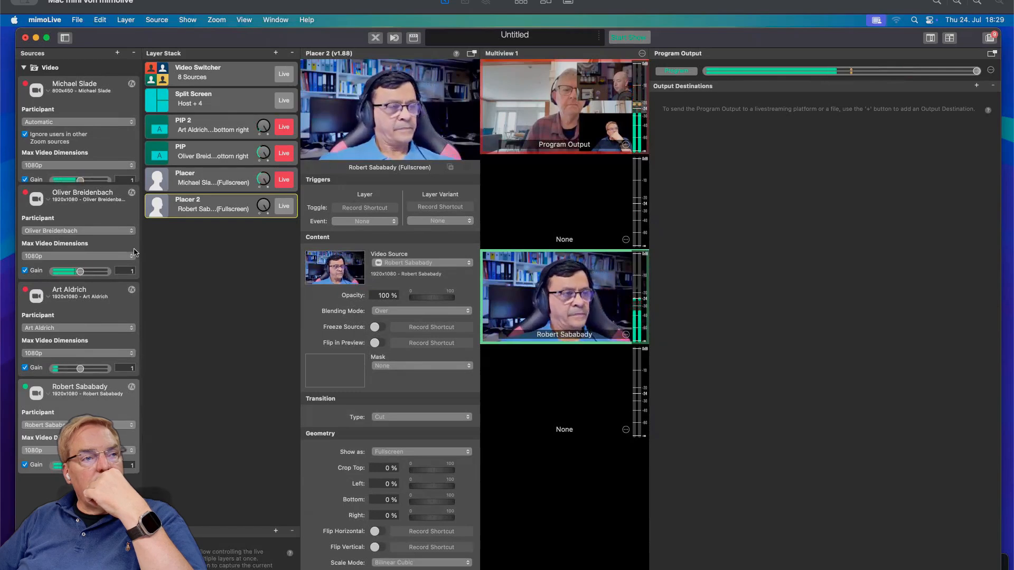
click(133, 53)
click(532, 305)
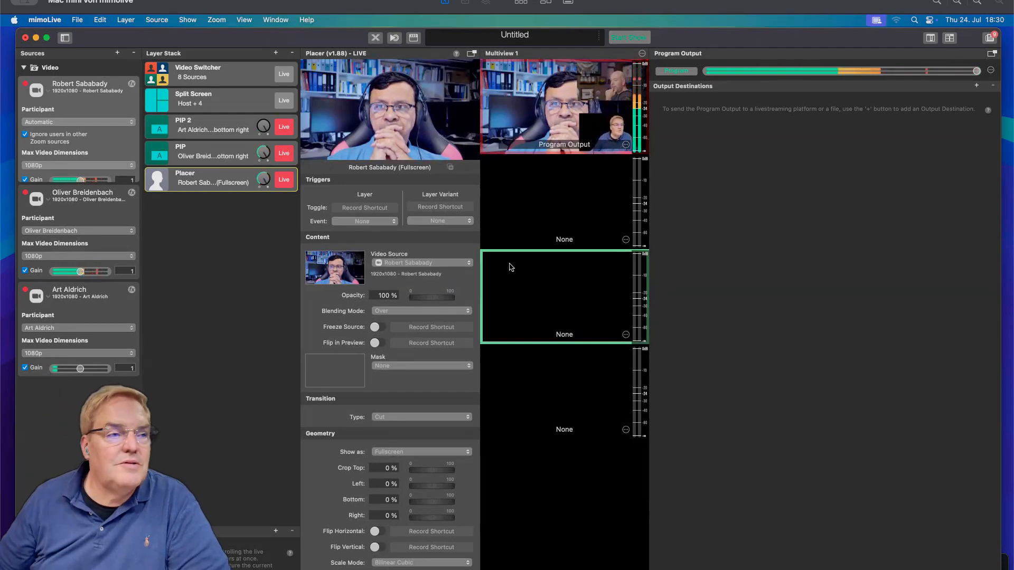
Set the second Zoom source's participant to Spotlight.
mouse_move(347, 560)
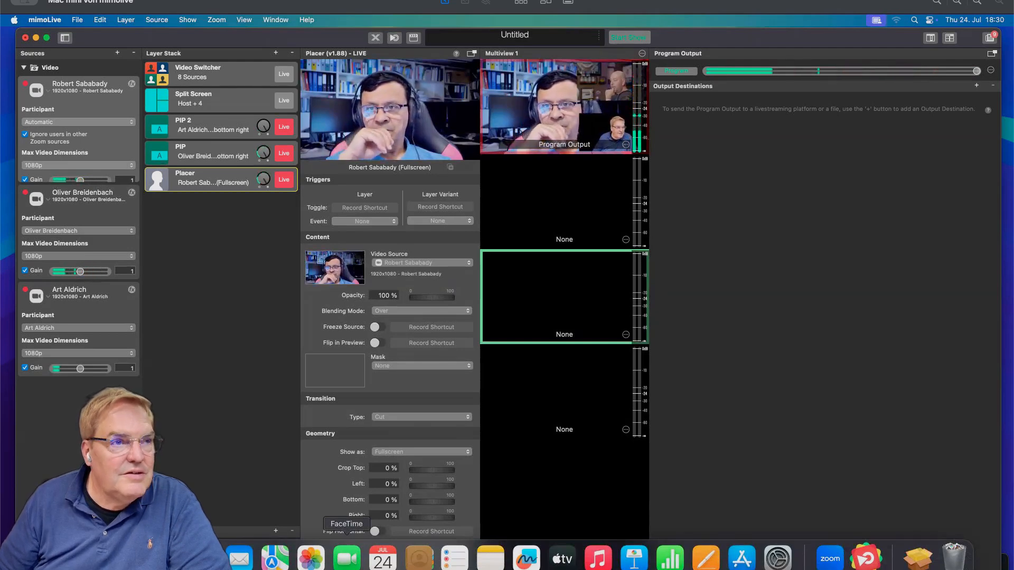
click(82, 228)
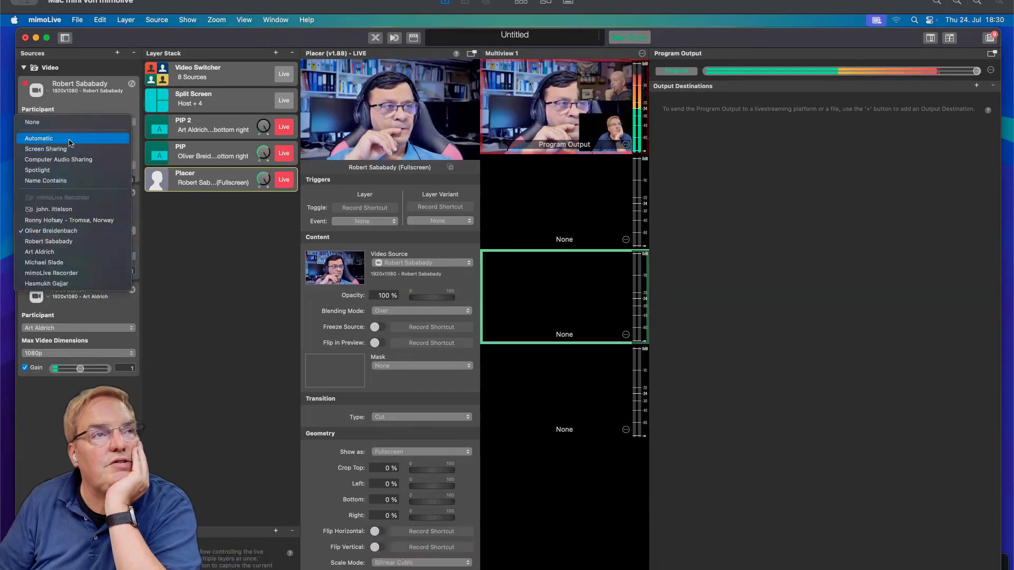
click(63, 170)
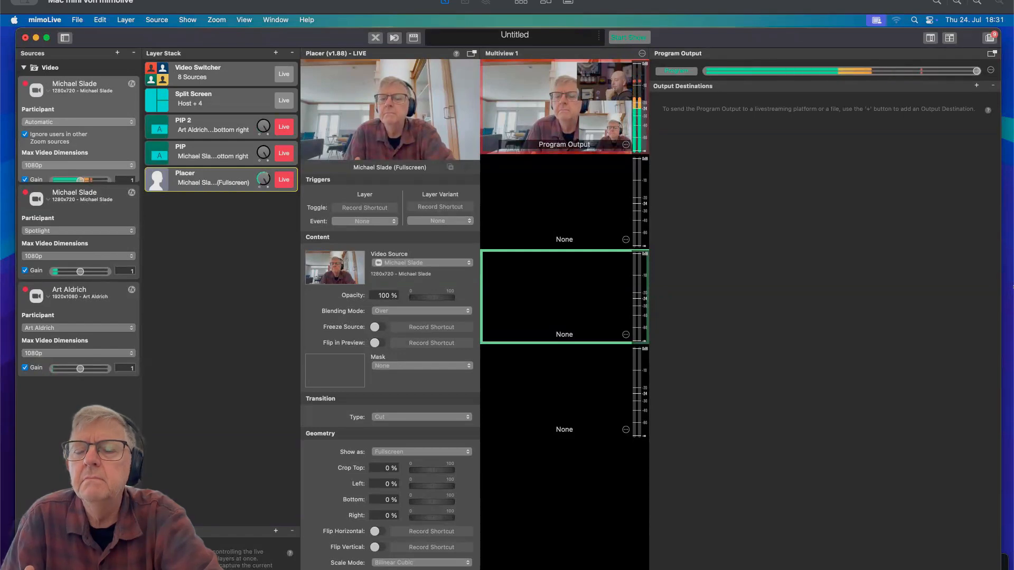
click(71, 233)
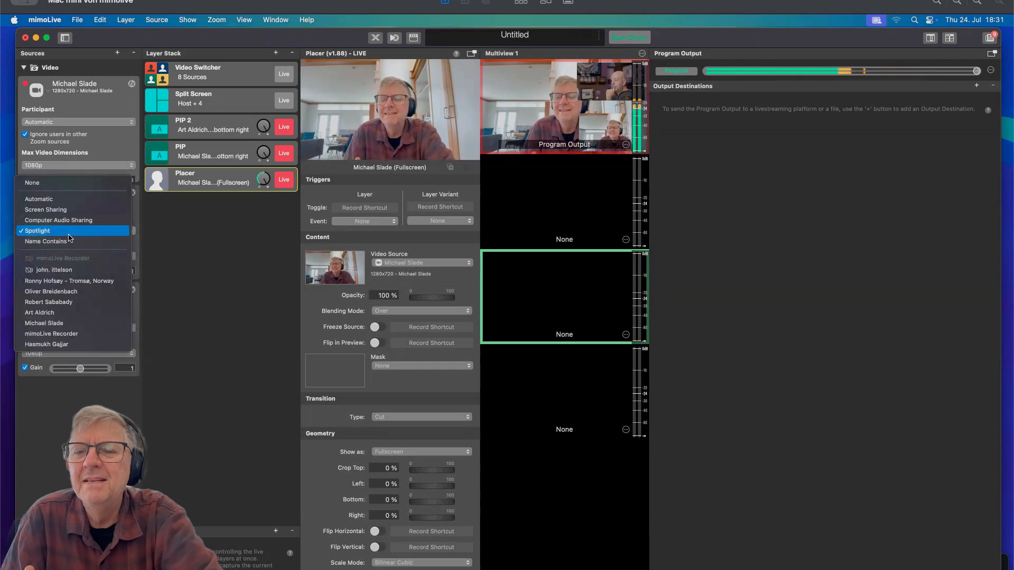
click(69, 234)
click(78, 126)
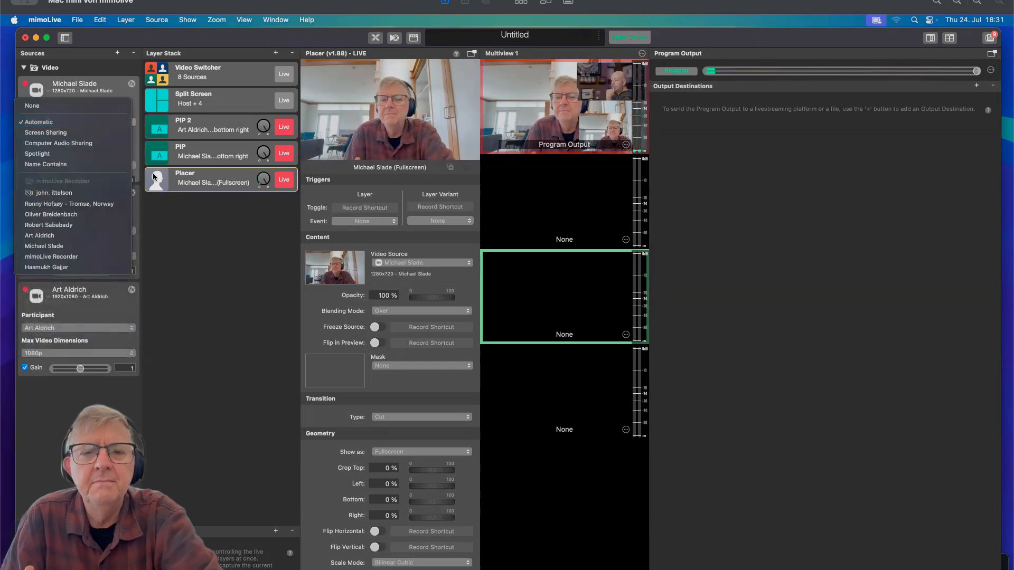
click(210, 295)
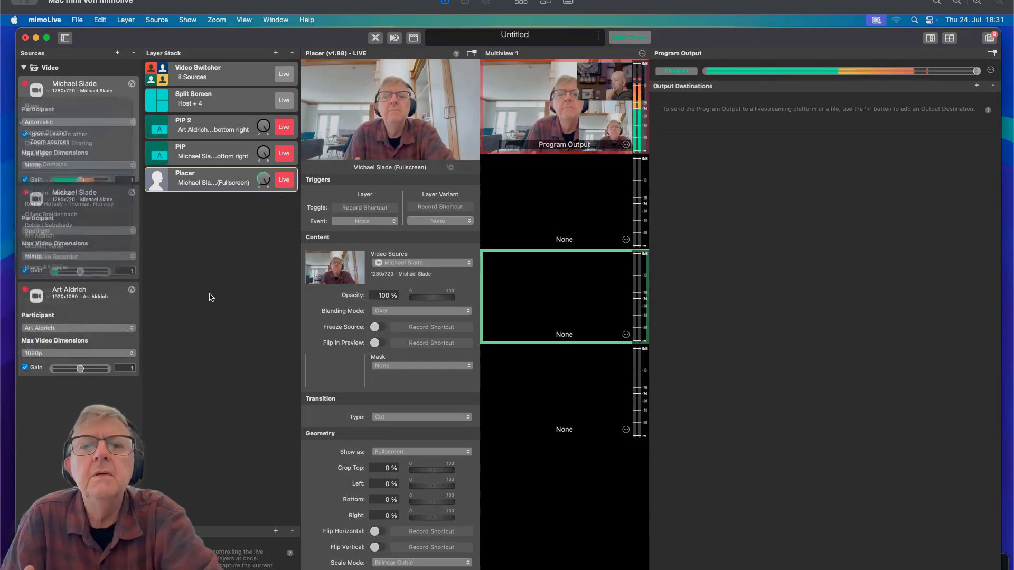
click(74, 227)
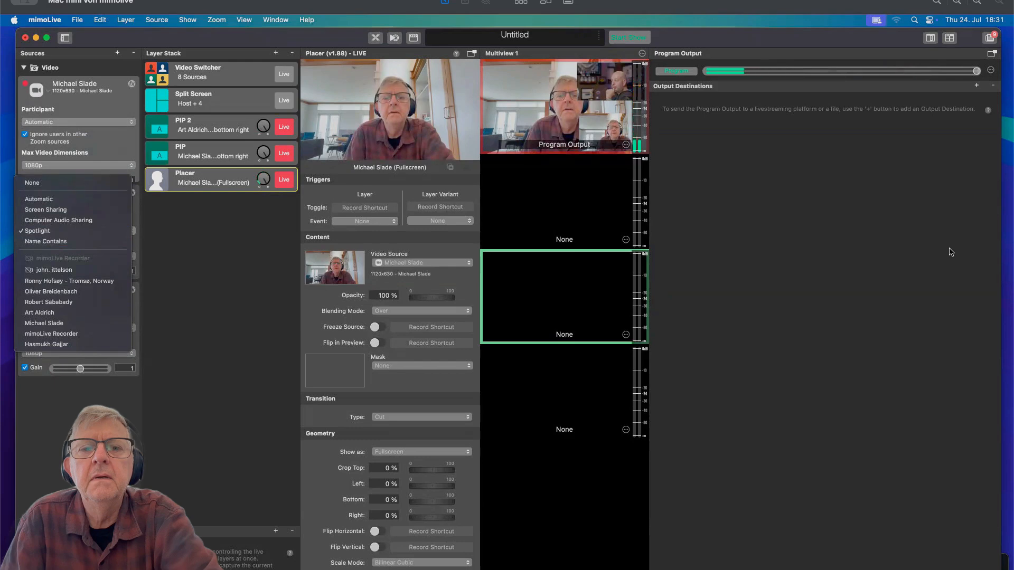
click(68, 281)
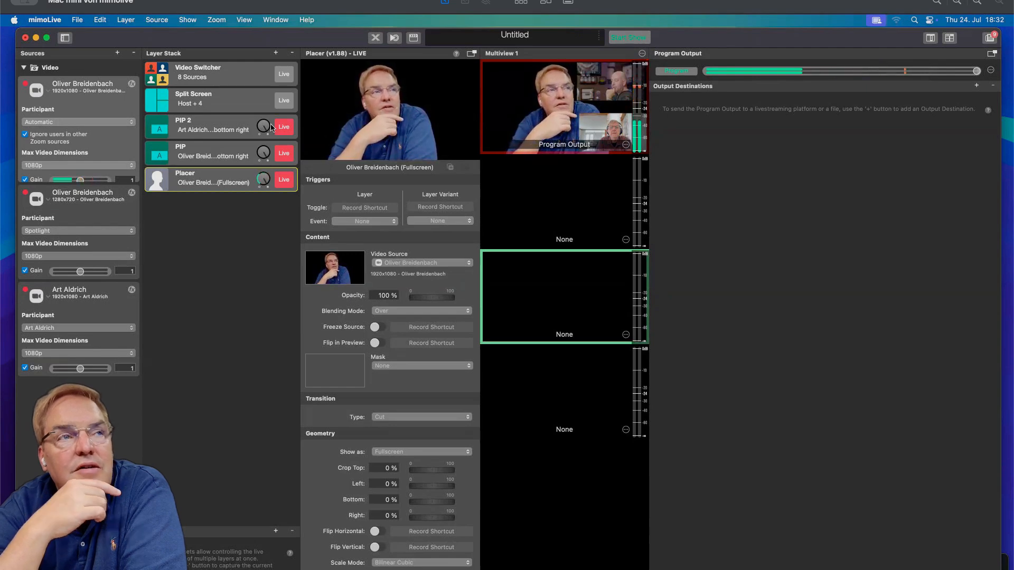
Switch the second Zoom source's participant to None and to Screen Sharing.
click(95, 228)
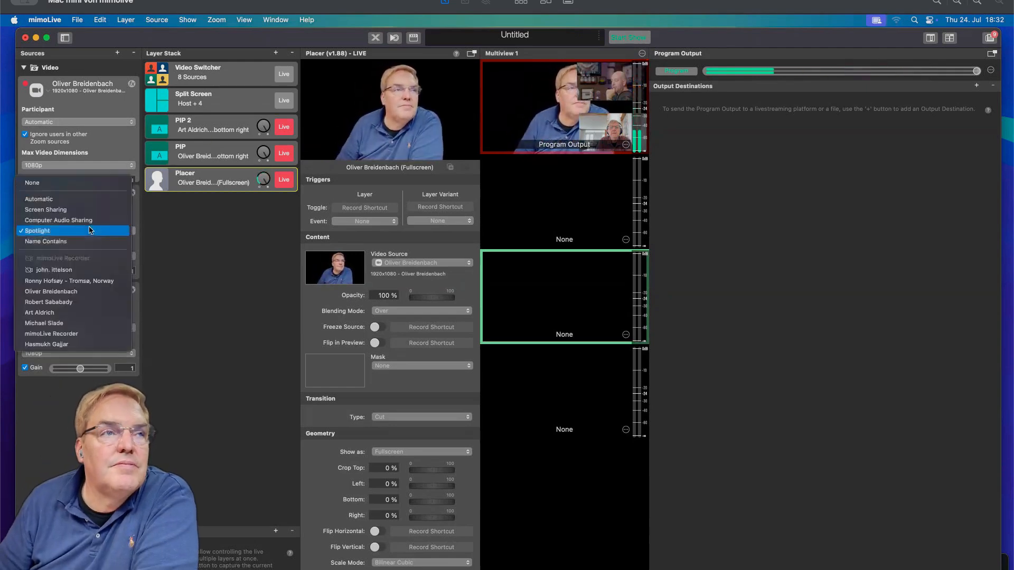
click(77, 189)
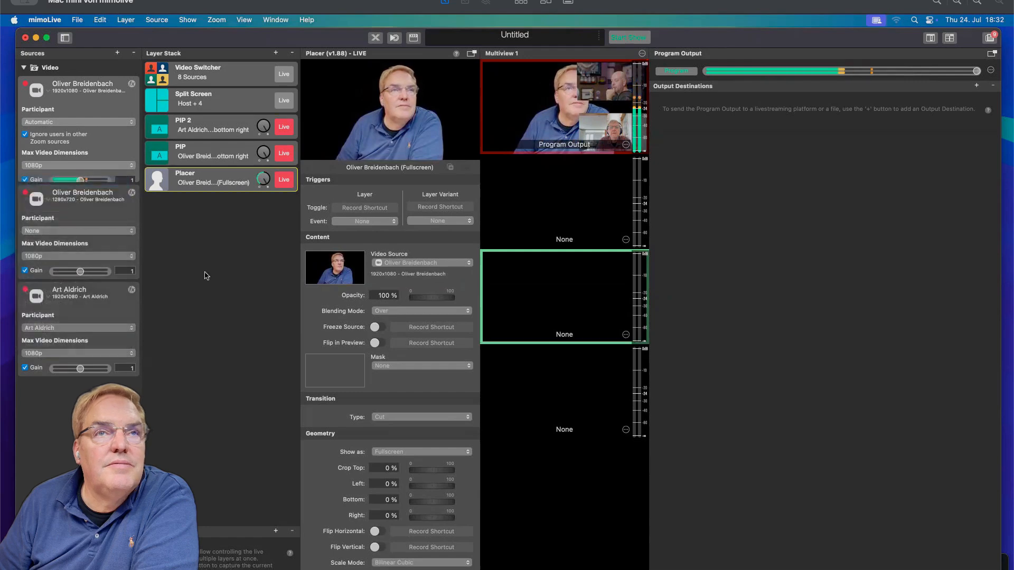
click(76, 233)
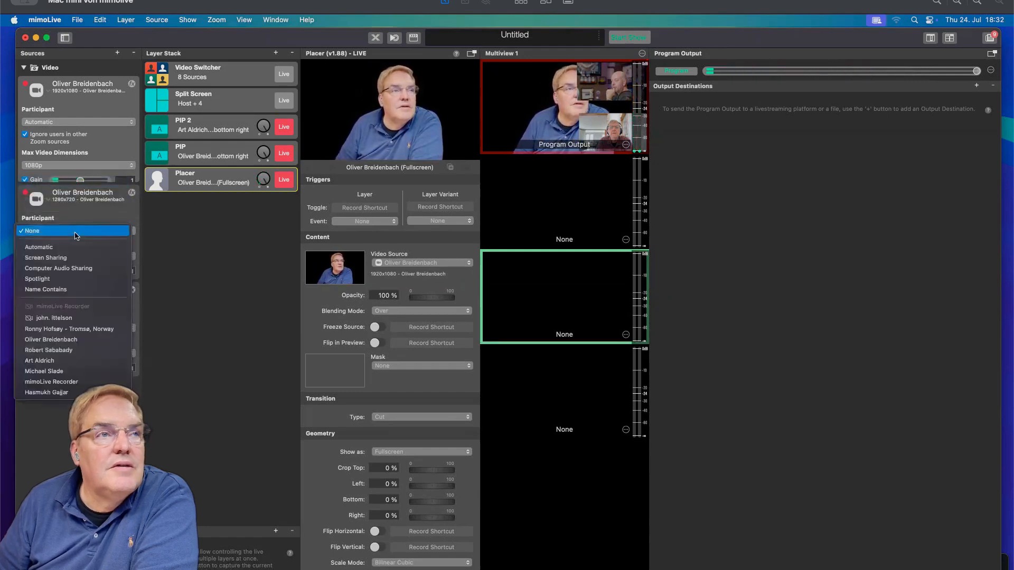
click(93, 258)
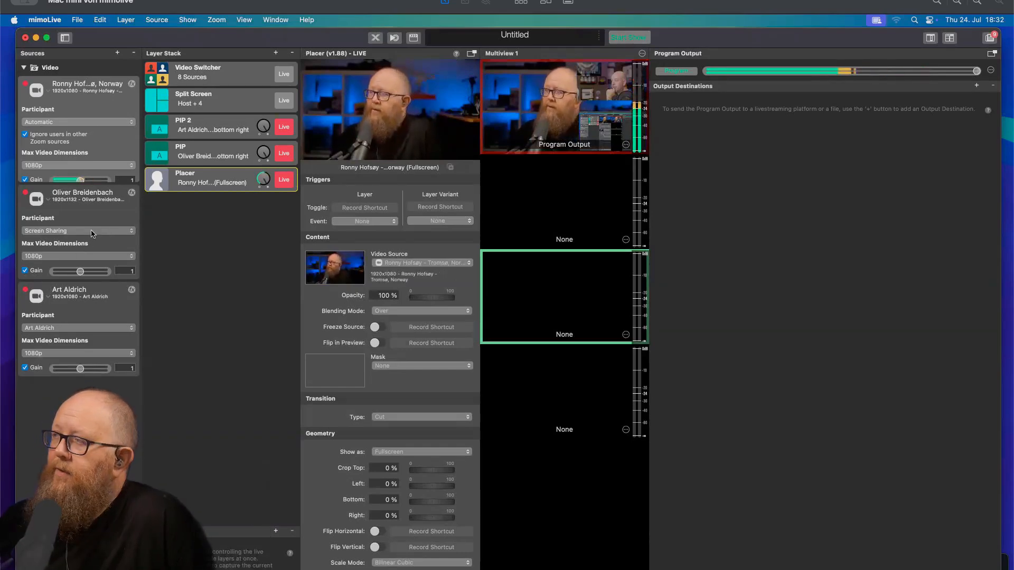
Set the second Zoom source's participant to Name Contains with the text Oliver.
click(92, 231)
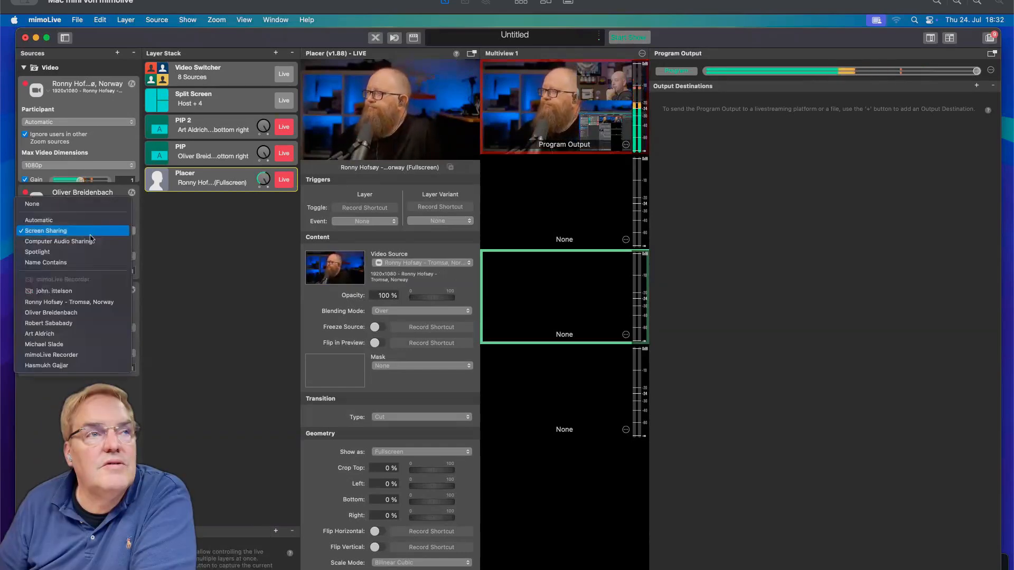
click(84, 263)
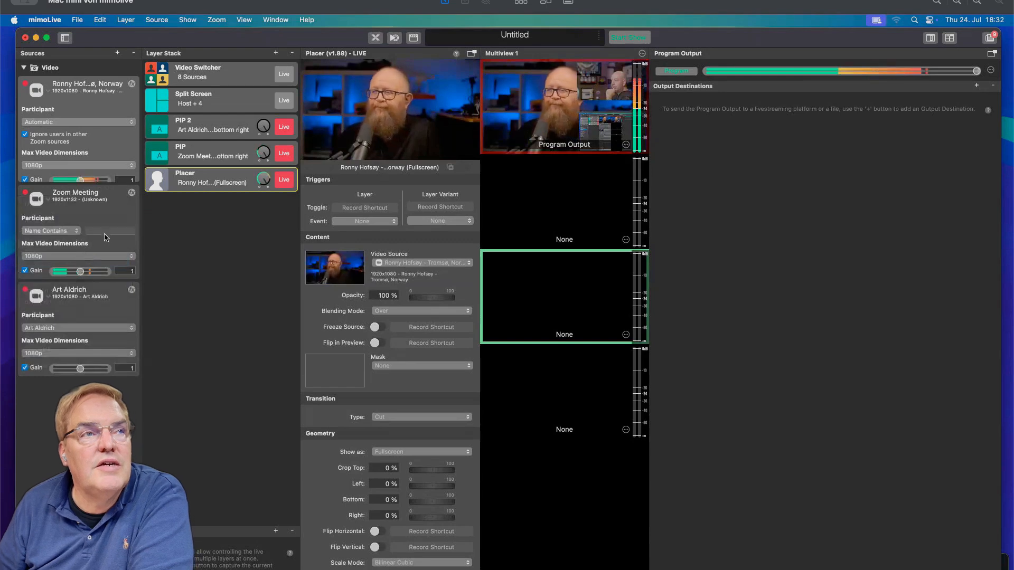
click(106, 233)
text(Oliv)
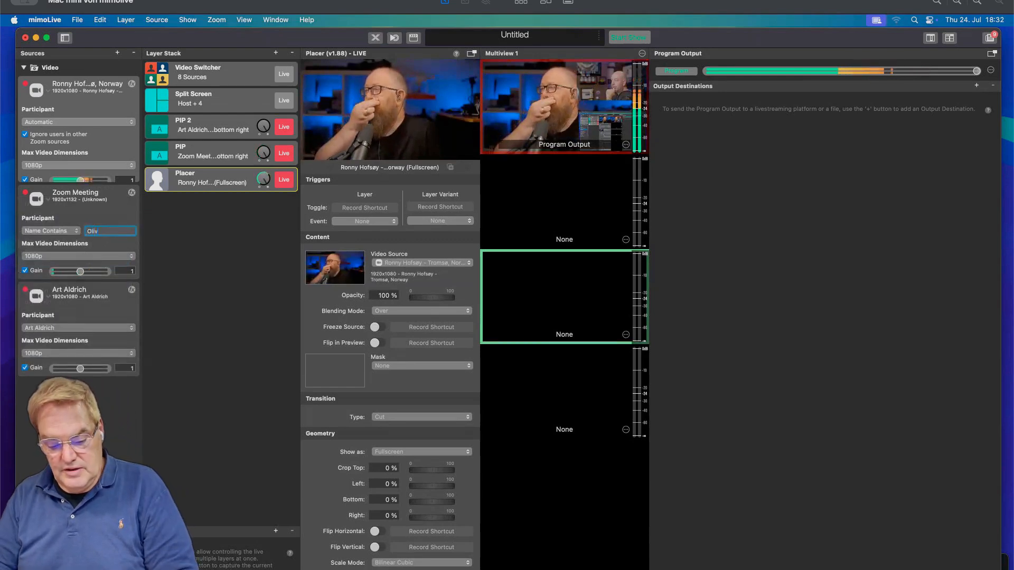
text(er)
key(Return)
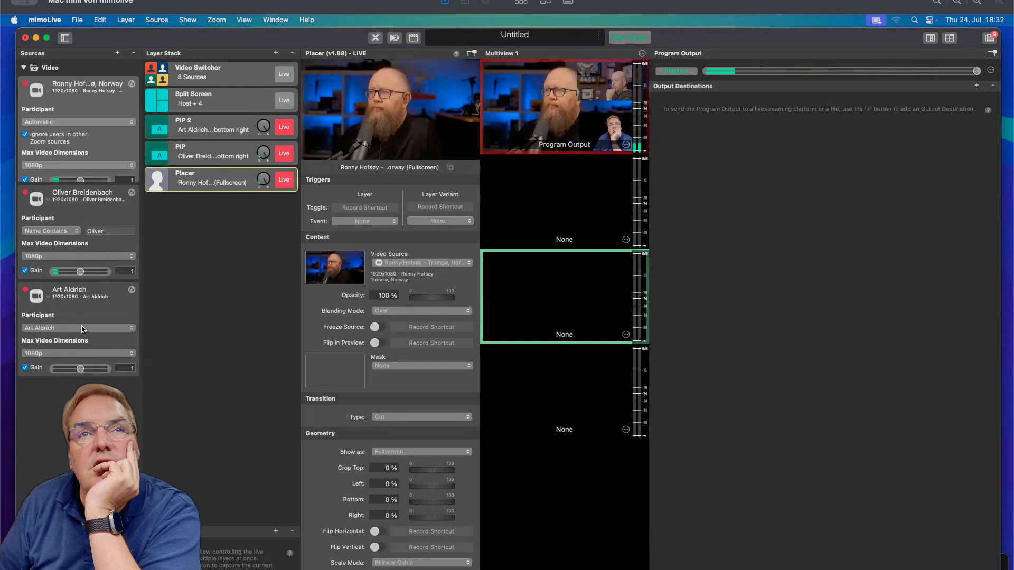
Switch the second Zoom source's participant to a named attendee and back to Name Contains.
click(67, 230)
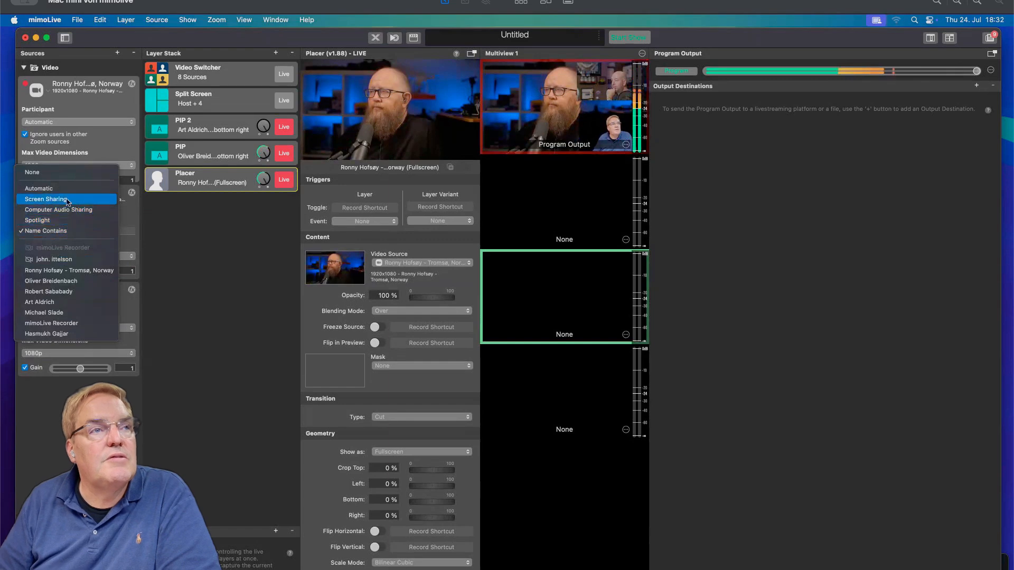
click(86, 260)
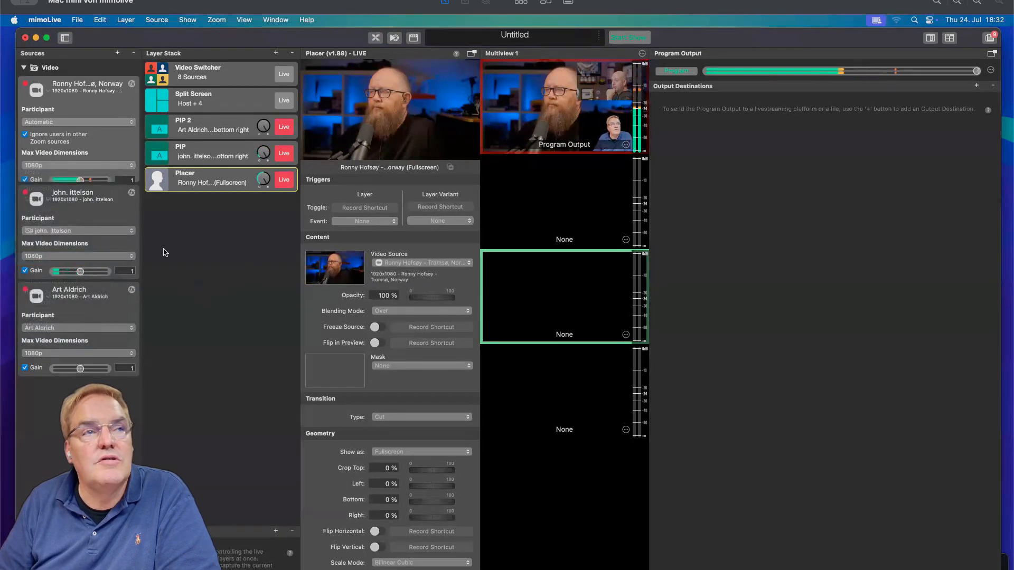
click(79, 231)
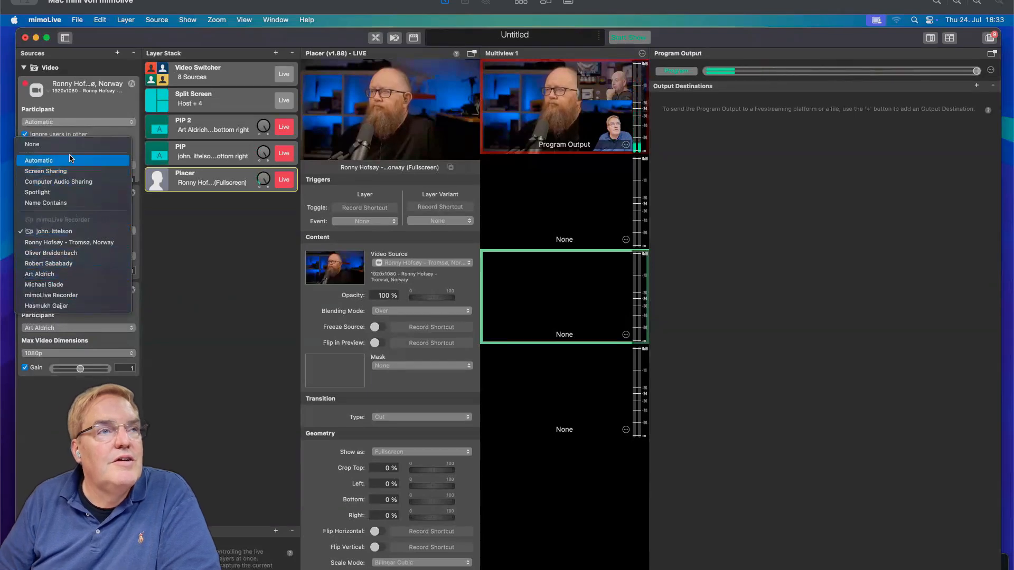
click(68, 203)
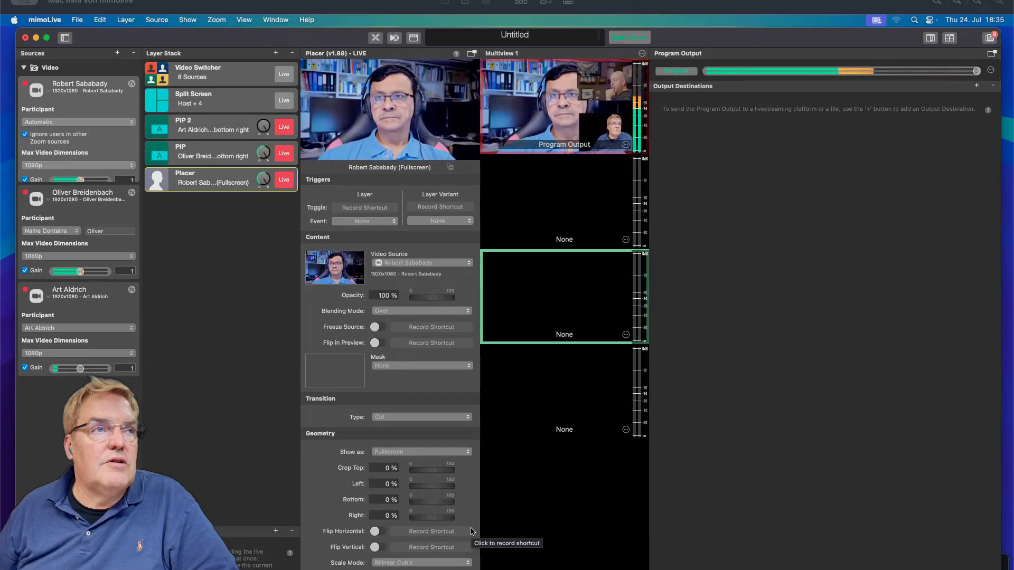
Open the first Zoom source's participant options and close them without choosing anything.
click(78, 121)
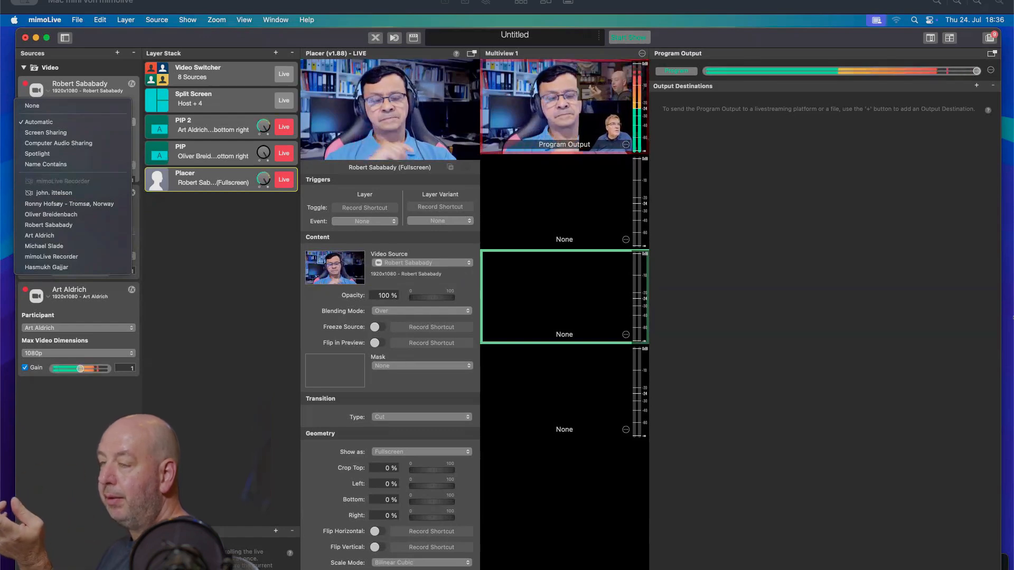
click(229, 249)
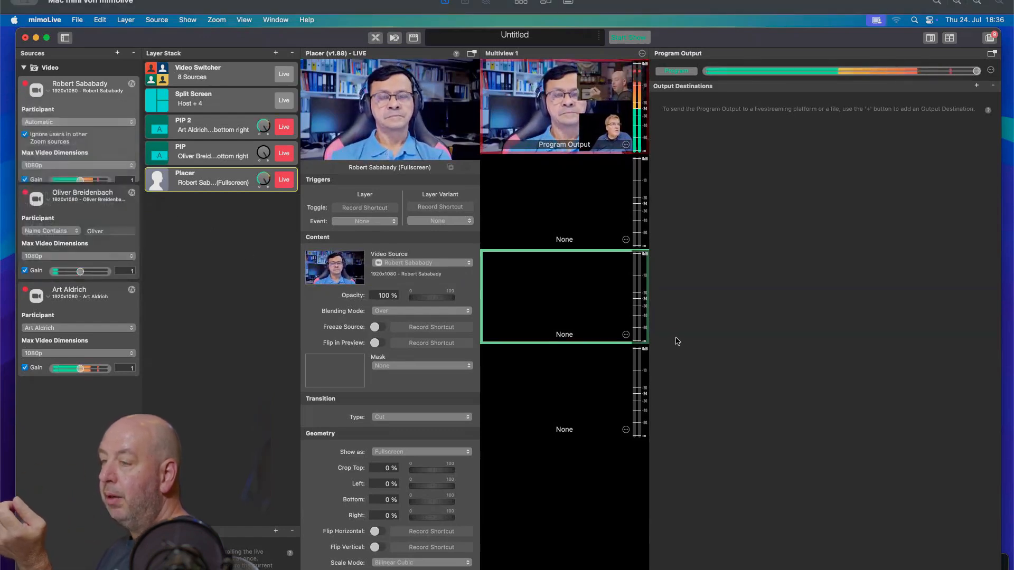